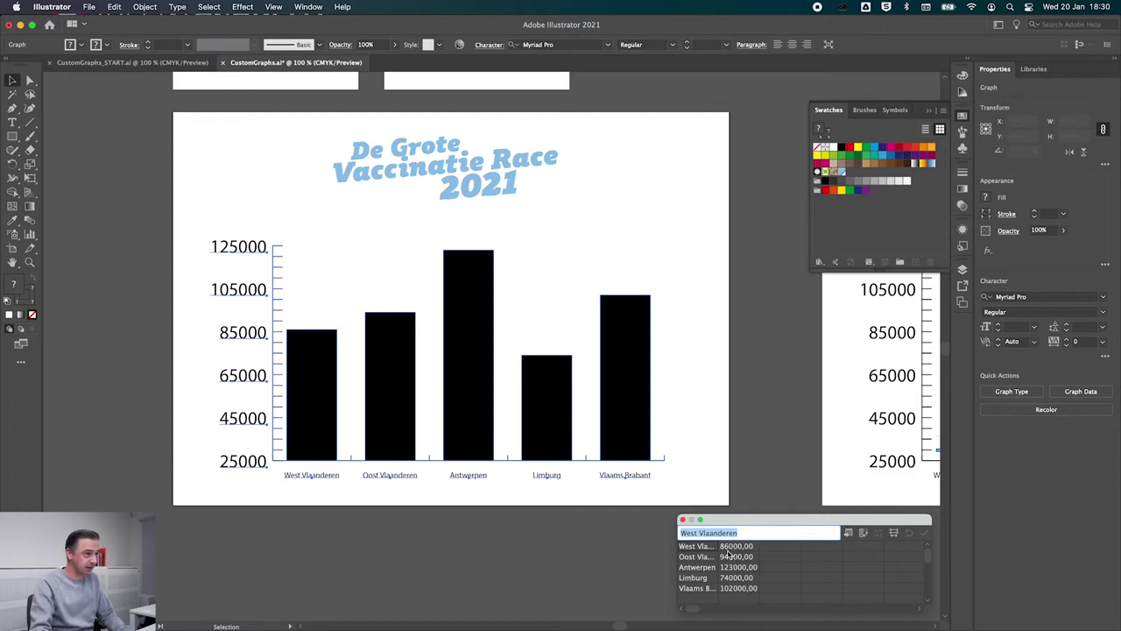
Change Antwerpen's value to 100000, apply it, and scroll right to the syringe graph
text(1000000)
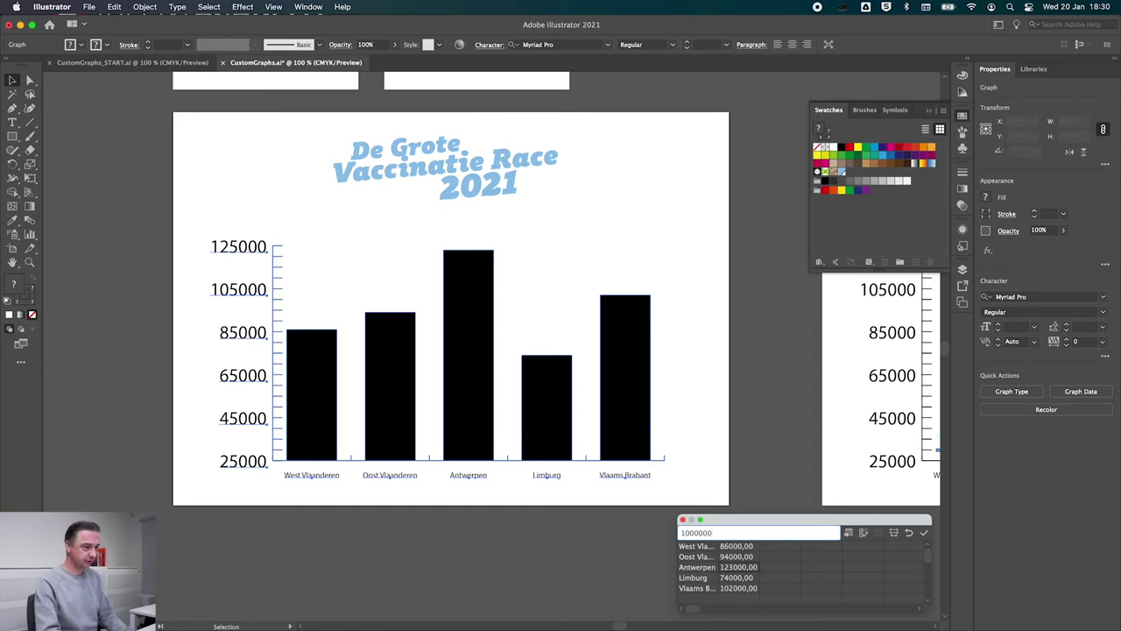
key(BackSpace)
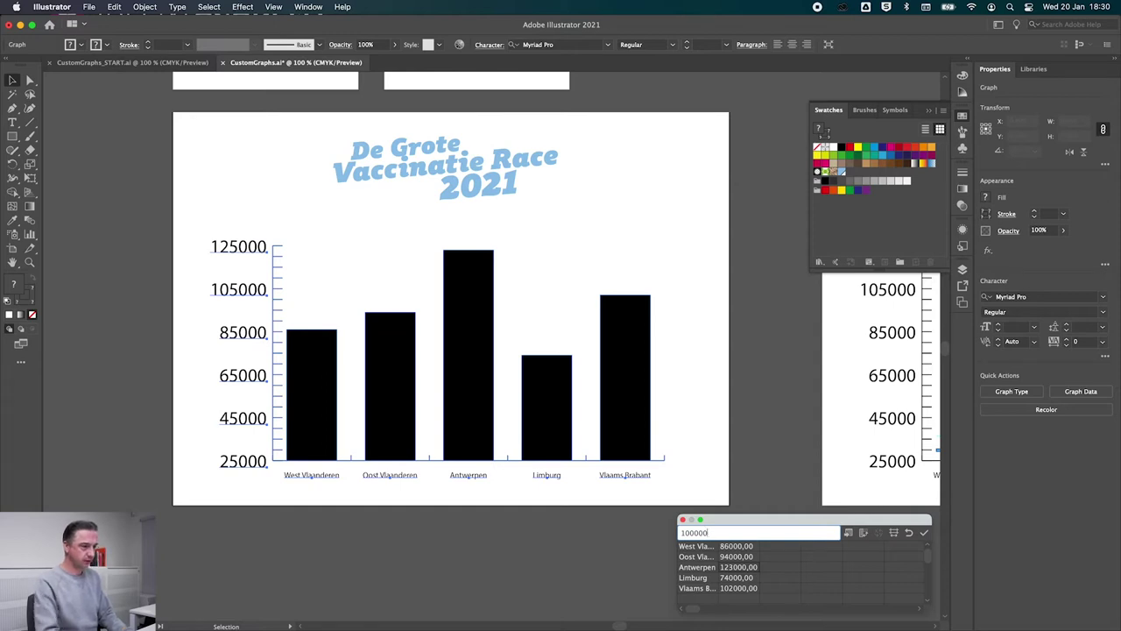
click(924, 536)
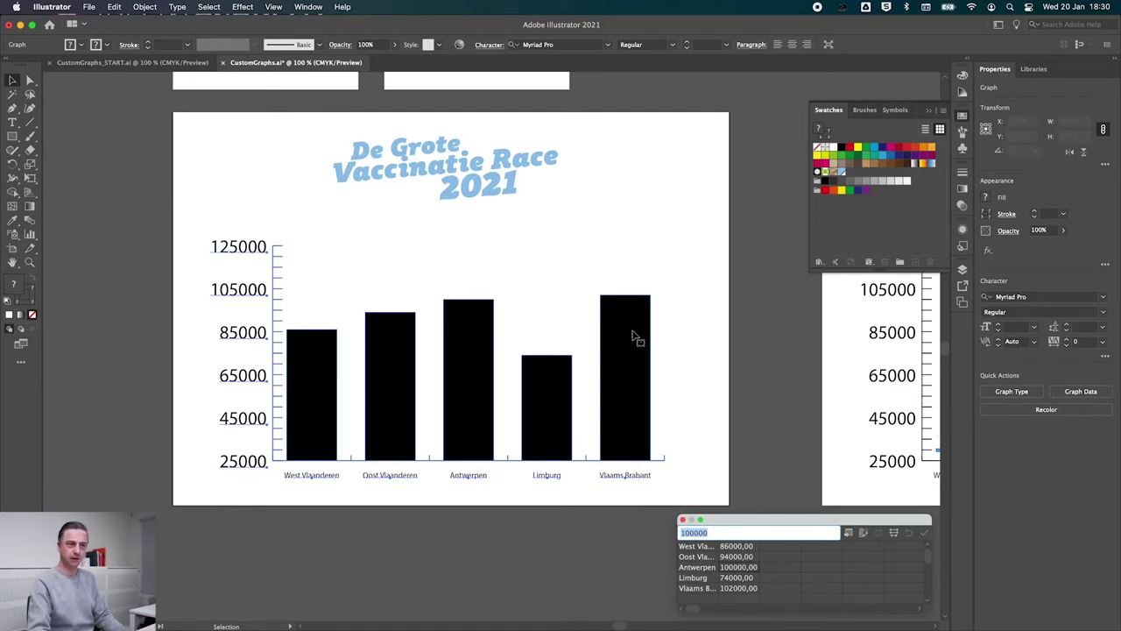
scroll(630, 333, right, 3)
scroll(630, 329, right, 2)
scroll(626, 330, right, 3)
scroll(622, 332, right, 3)
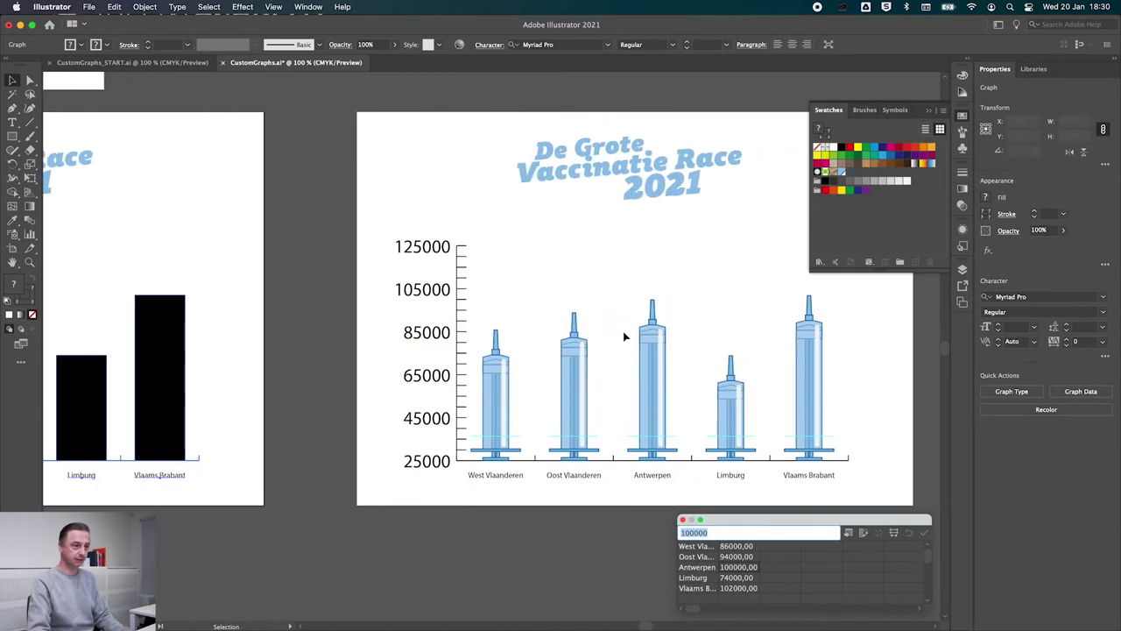
scroll(604, 346, right, 1)
scroll(561, 350, right, 3)
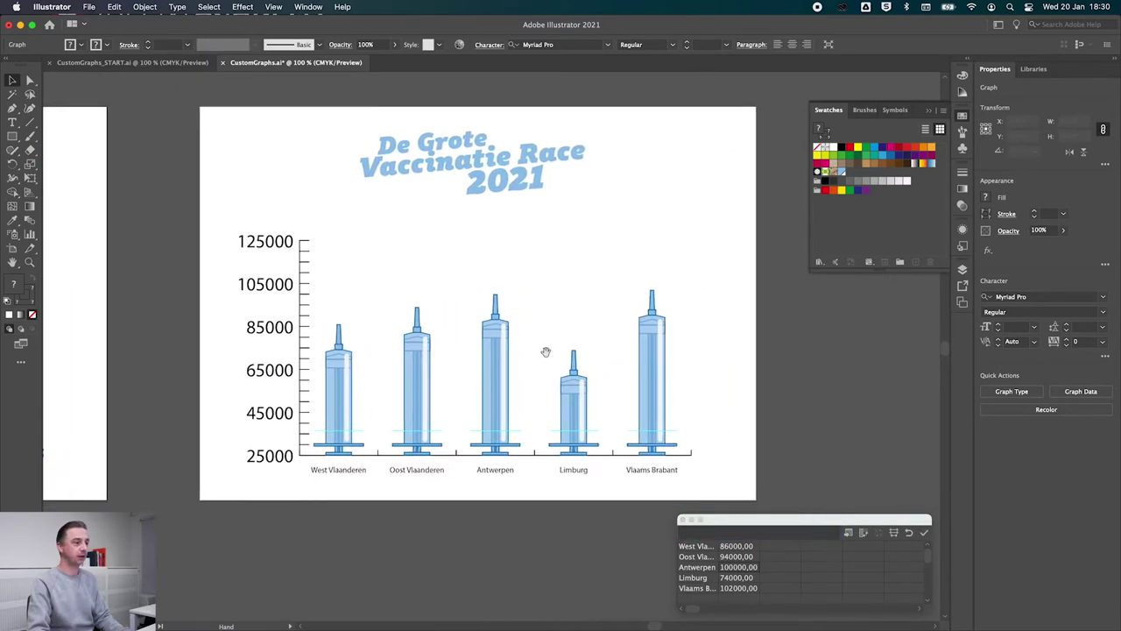
Discard pending changes, set Antwerpen to 120000 on the syringe graph, then close CustomGraphs.ai
click(489, 388)
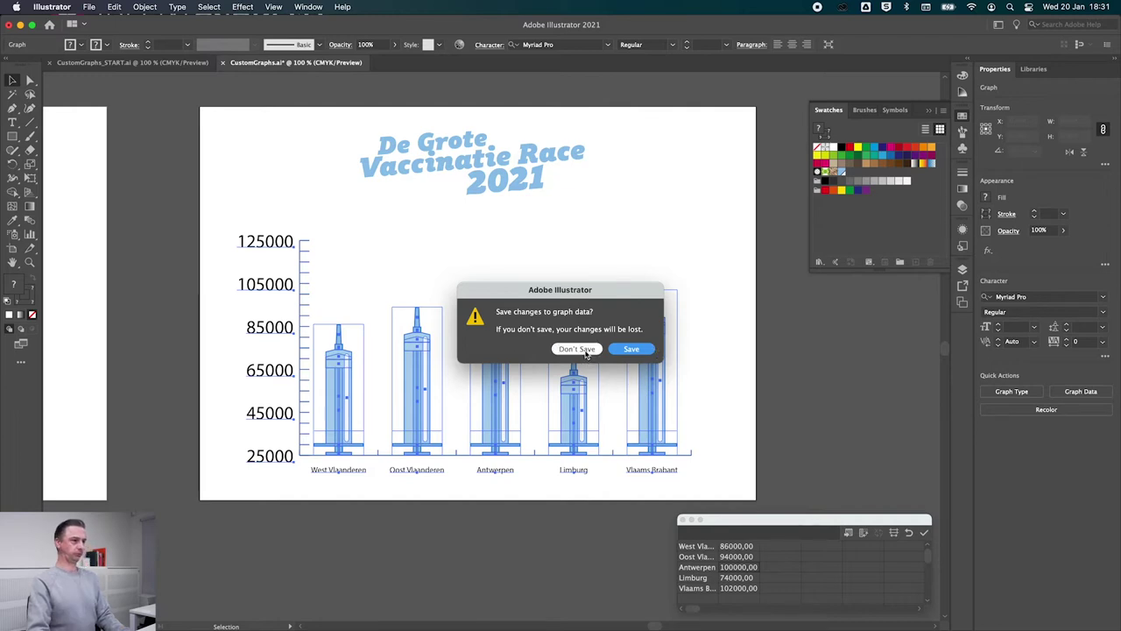
click(632, 349)
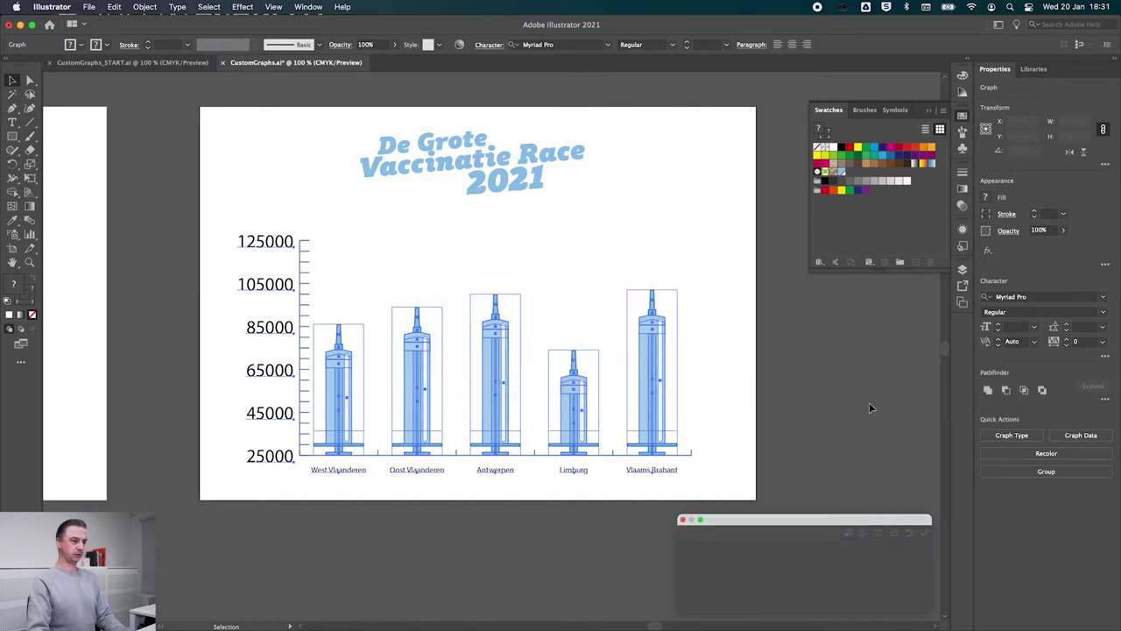
click(813, 415)
click(643, 406)
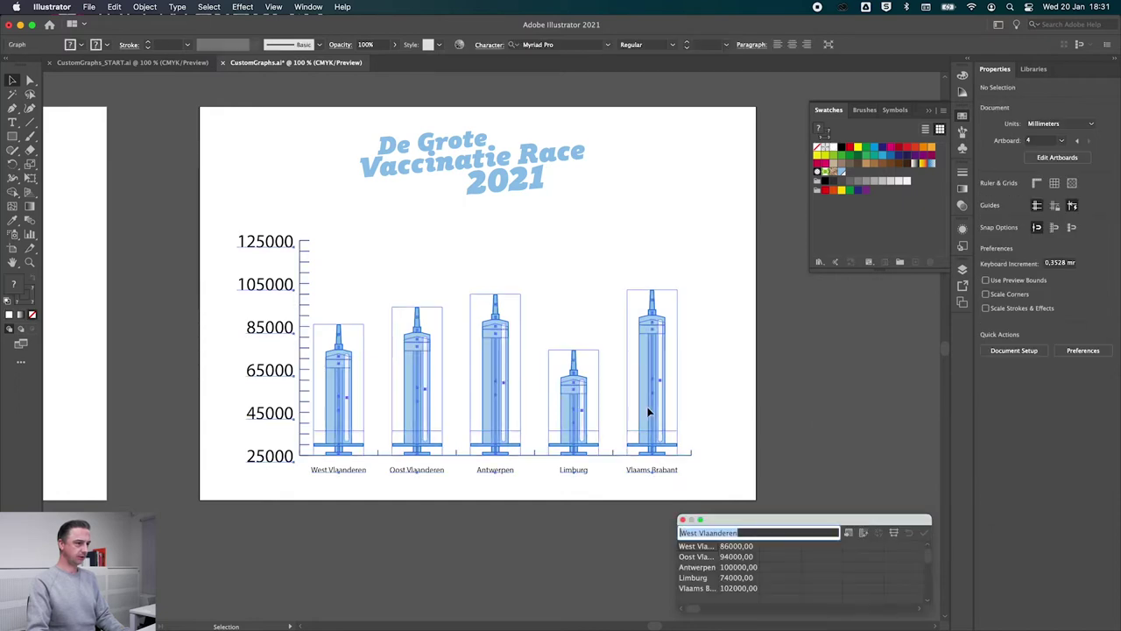
click(738, 568)
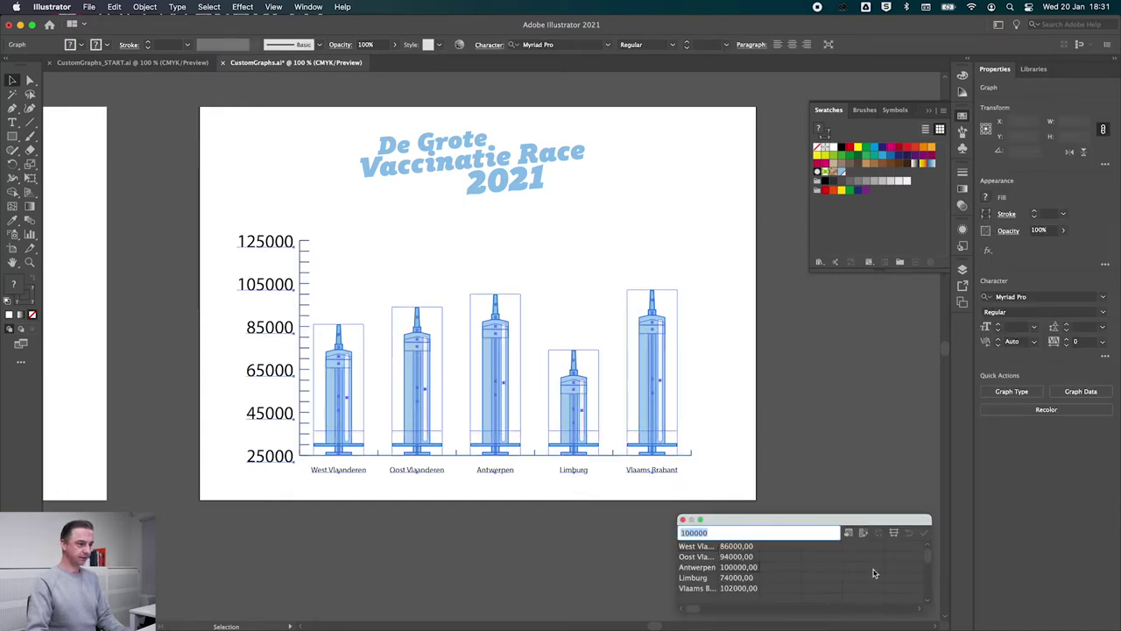
text(12)
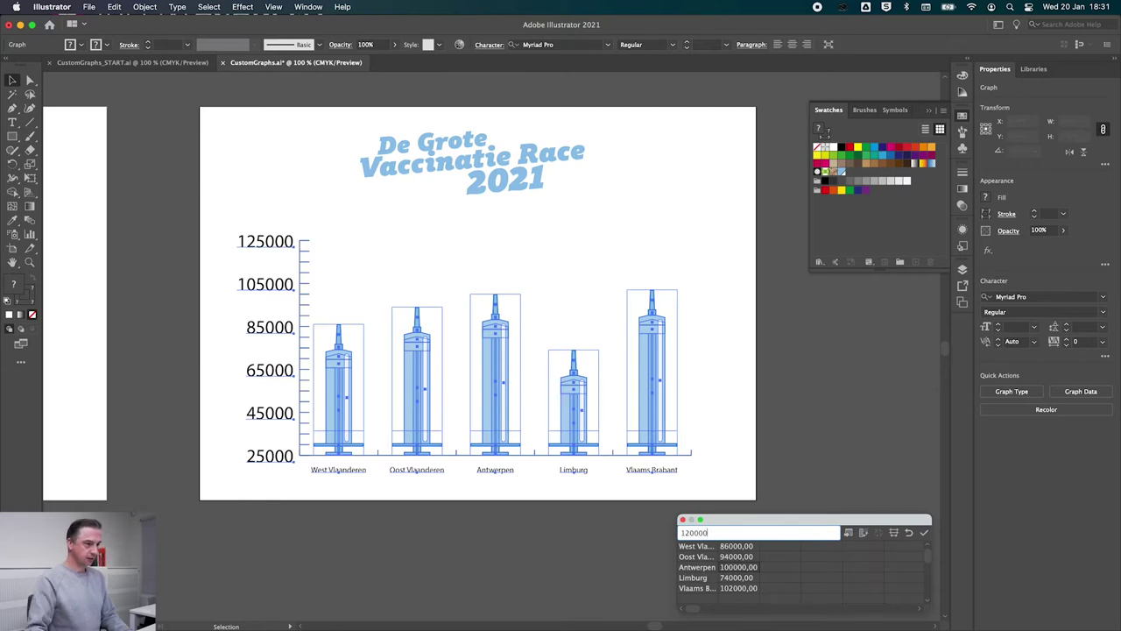
click(923, 533)
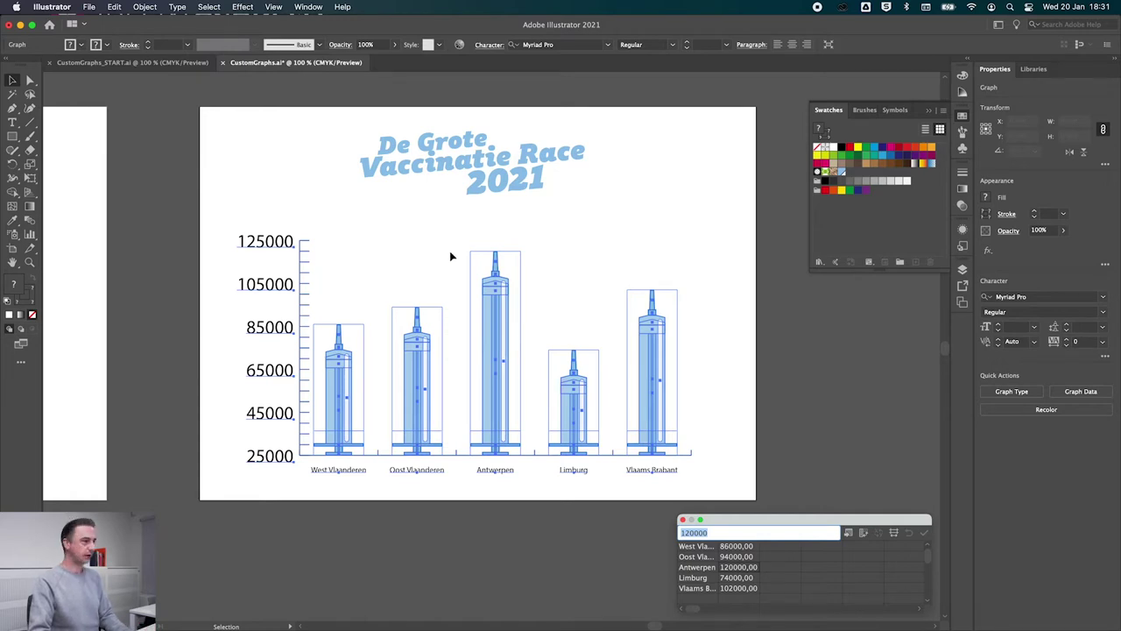
click(225, 63)
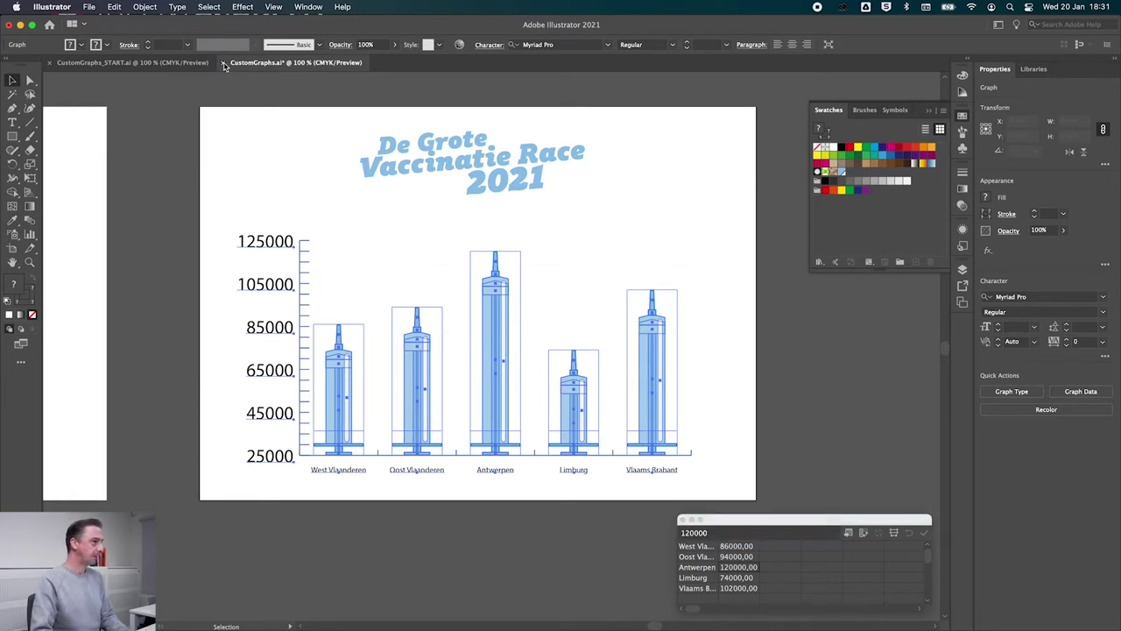
Close CustomGraphs.ai without saving and pan to the syringe and pill artboard
click(566, 353)
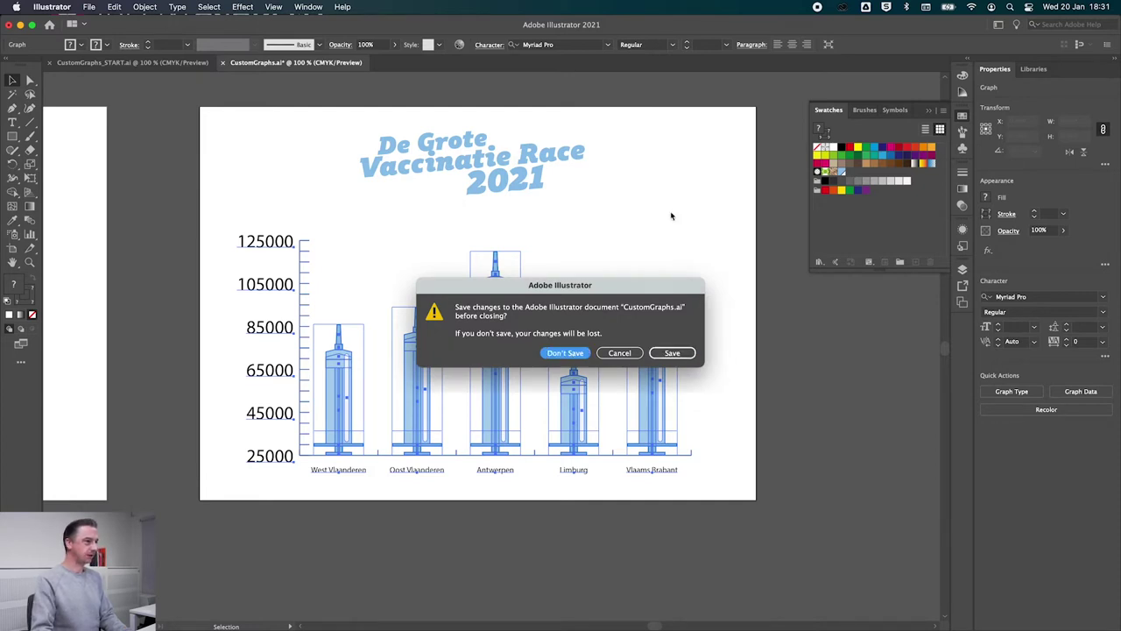
mouse_move(413, 169)
mouse_down()
mouse_move(479, 225)
mouse_move(464, 303)
mouse_up()
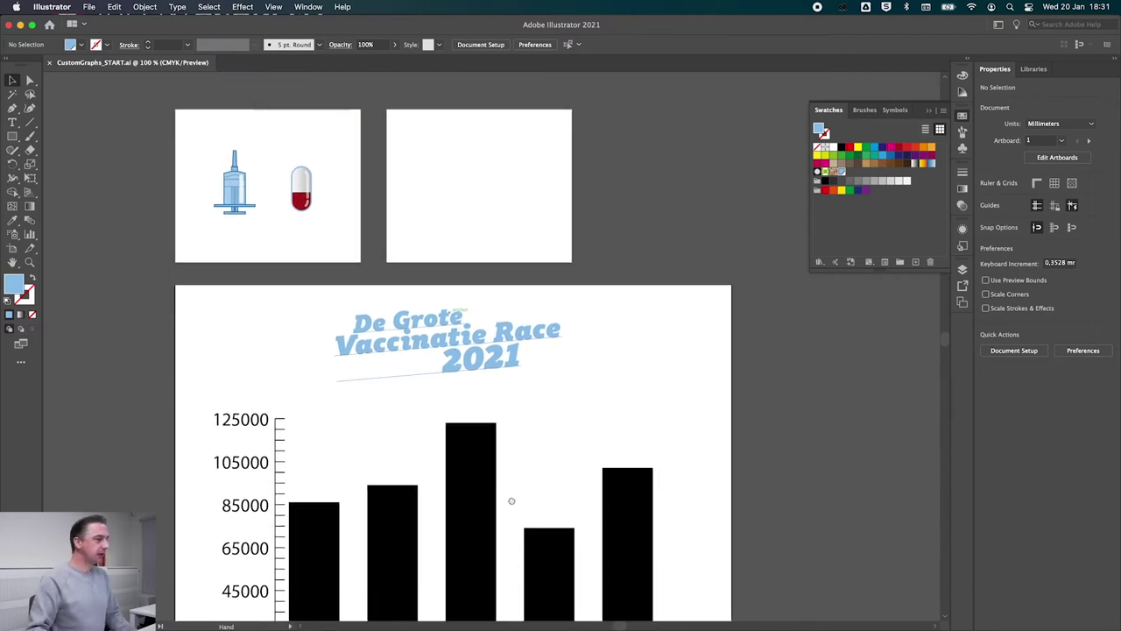
drag(512, 500, 518, 432)
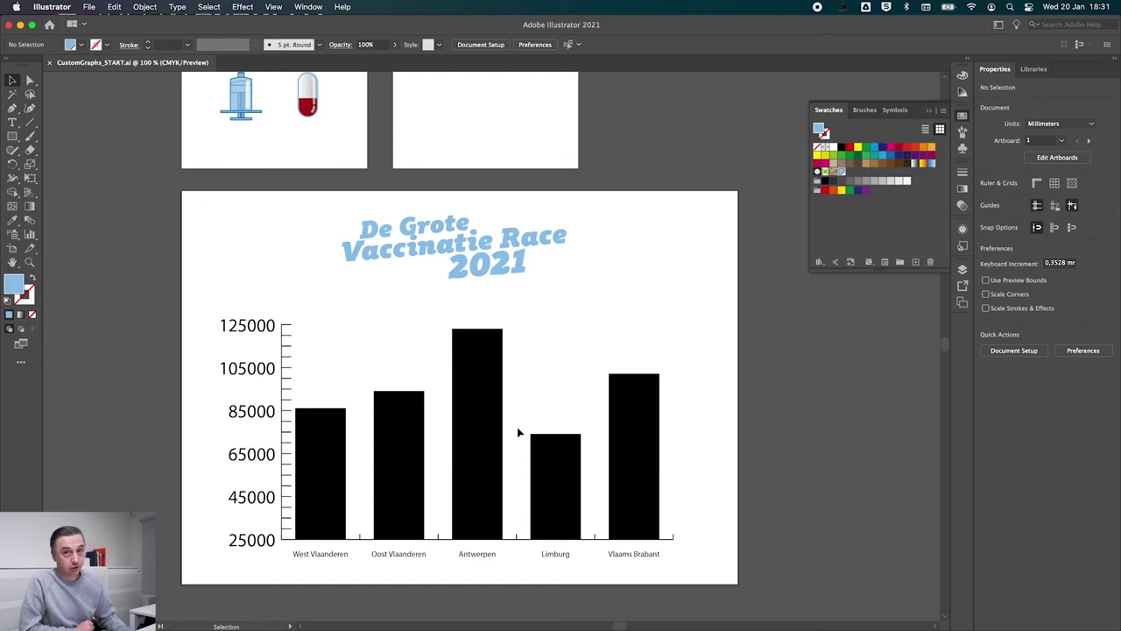
key(space)
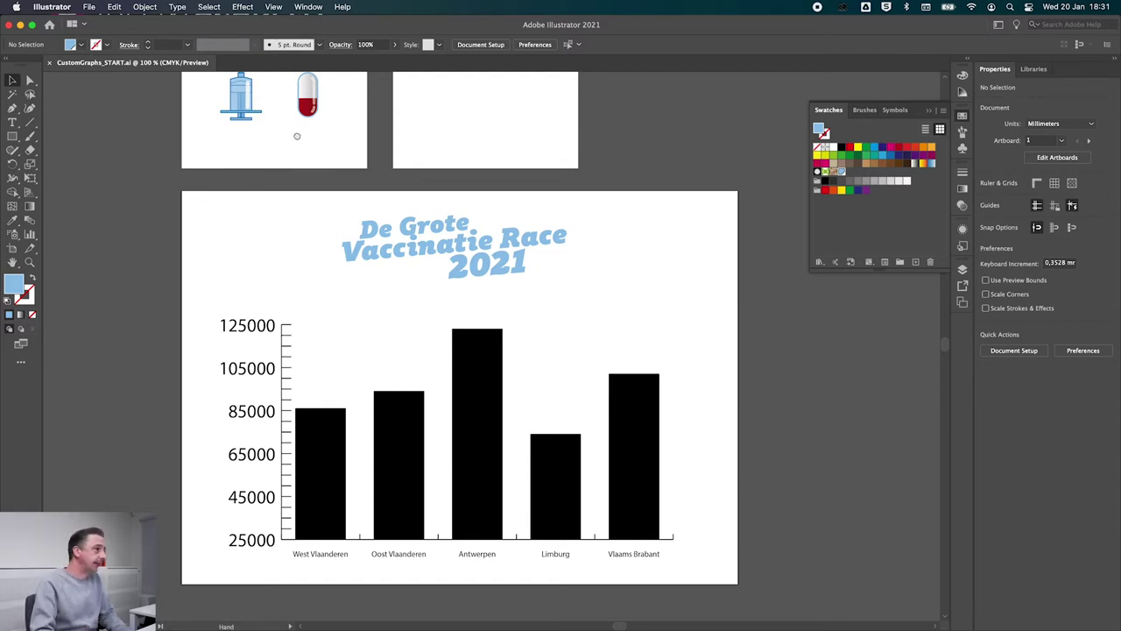
drag(297, 136, 296, 290)
mouse_move(215, 207)
mouse_down()
mouse_move(404, 337)
mouse_move(431, 333)
mouse_up()
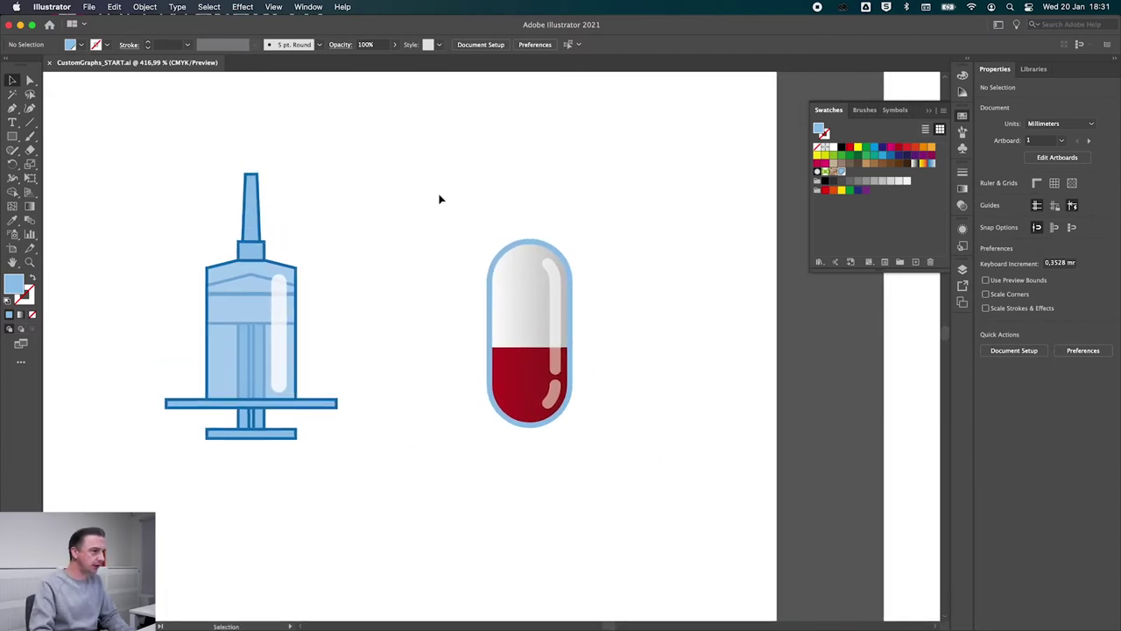
Inspect the syringe and pill artwork in Outline view, then return to full-colour preview
drag(608, 461, 415, 426)
click(480, 445)
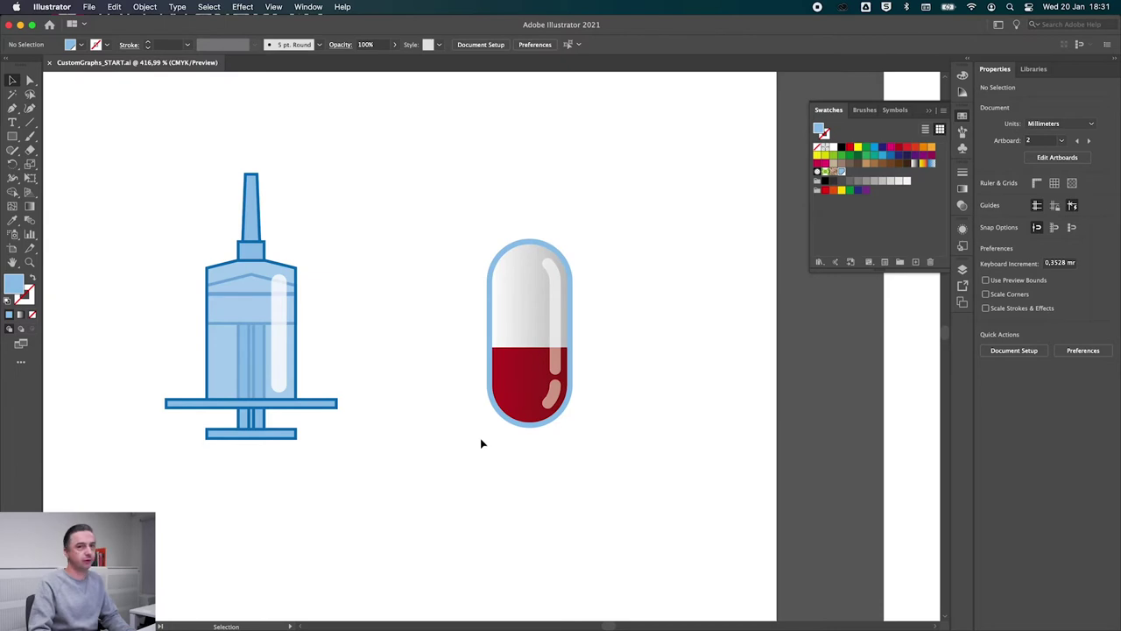
mouse_move(128, 164)
mouse_down()
mouse_move(386, 443)
mouse_move(394, 467)
mouse_up()
key(a)
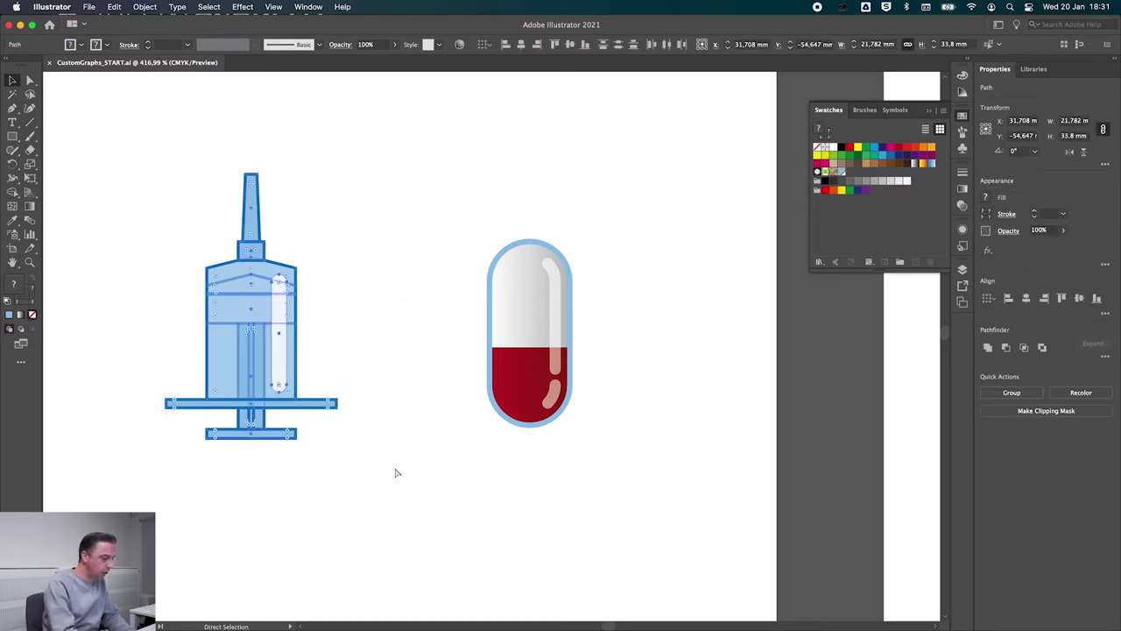
key(ctrl+y)
key(v)
click(396, 368)
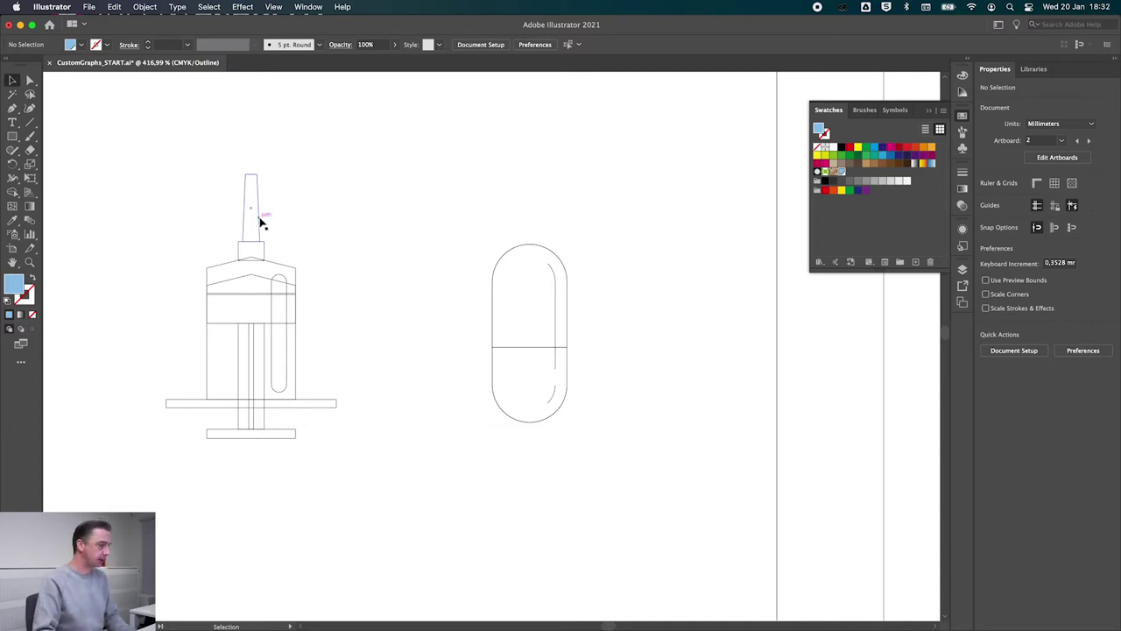
key(ctrl+y)
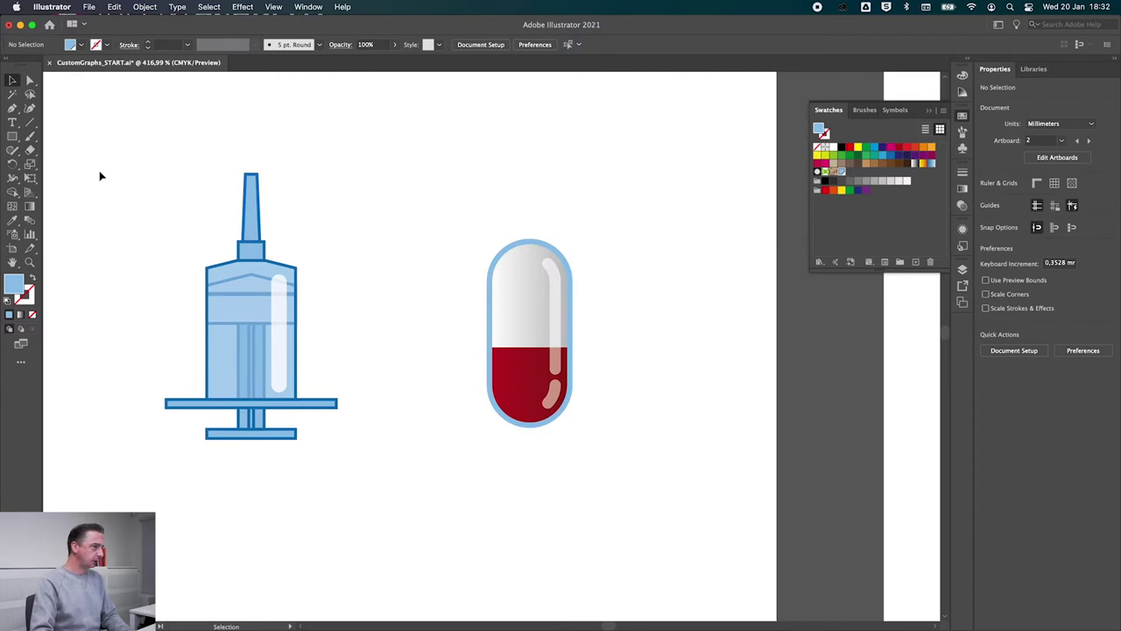
drag(143, 190, 382, 521)
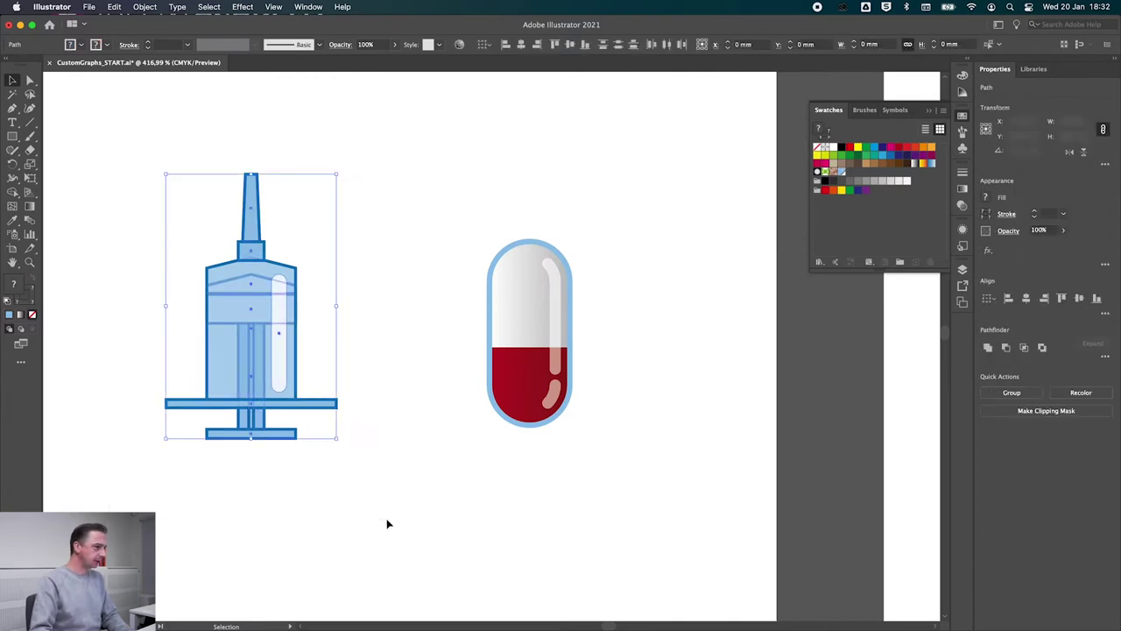
click(423, 469)
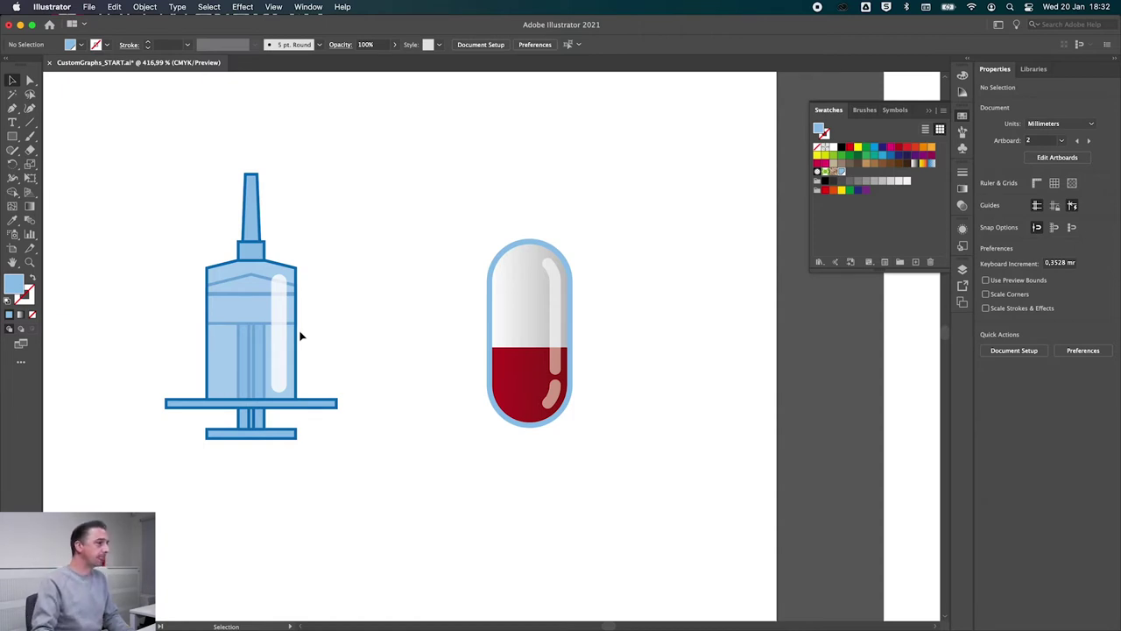
Duplicate the syringe to the right and centre the pill between the two syringes
drag(124, 163, 381, 491)
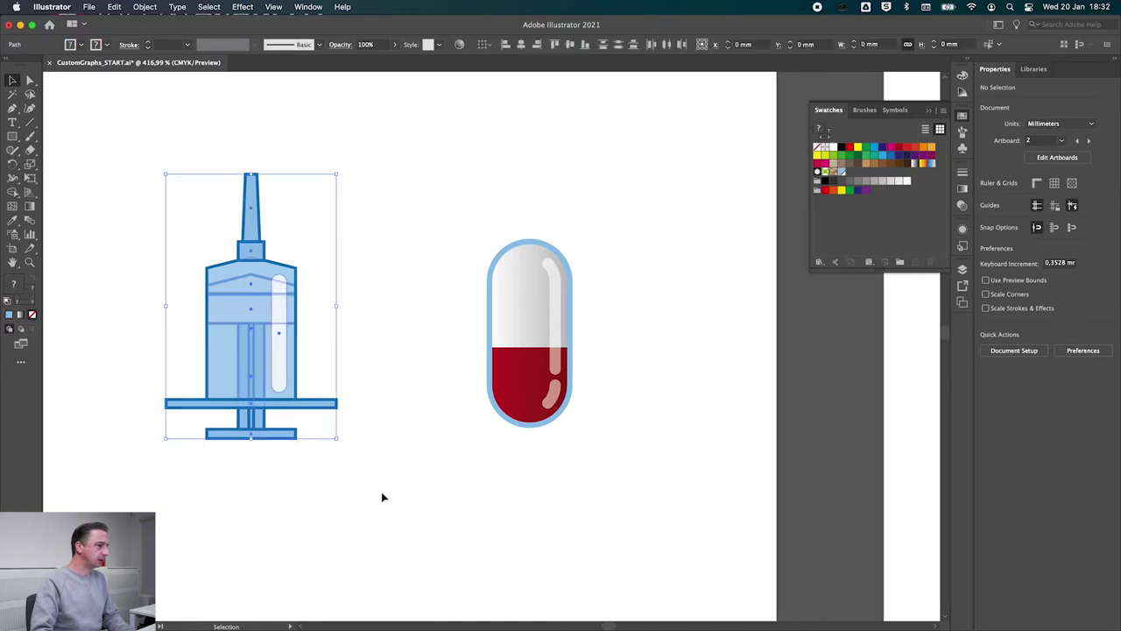
drag(217, 365, 639, 366)
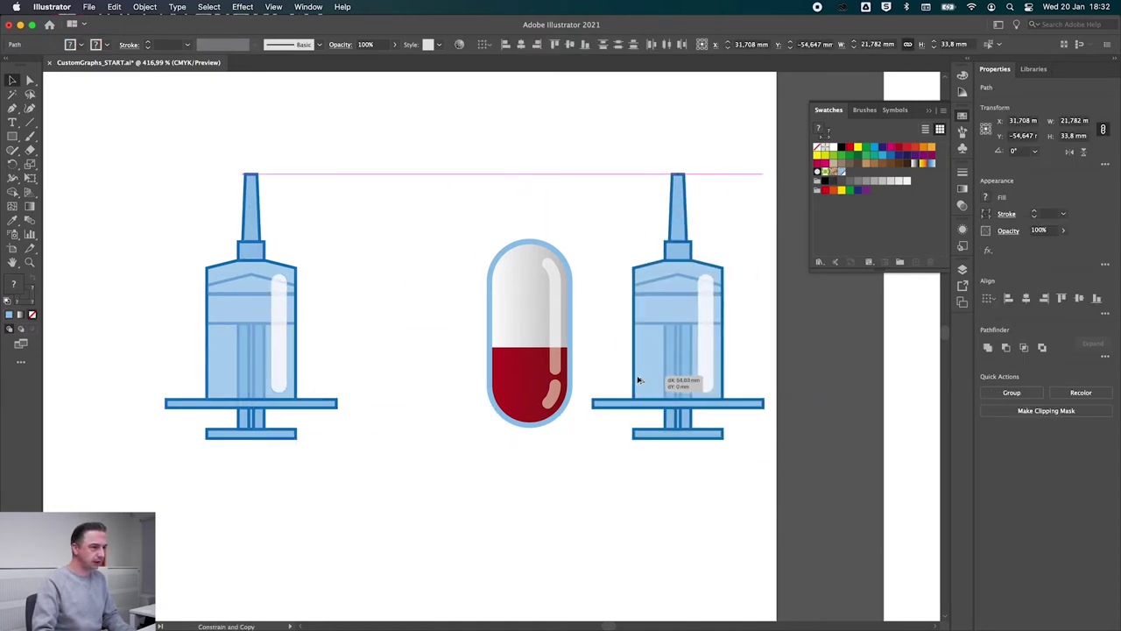
drag(437, 182, 578, 487)
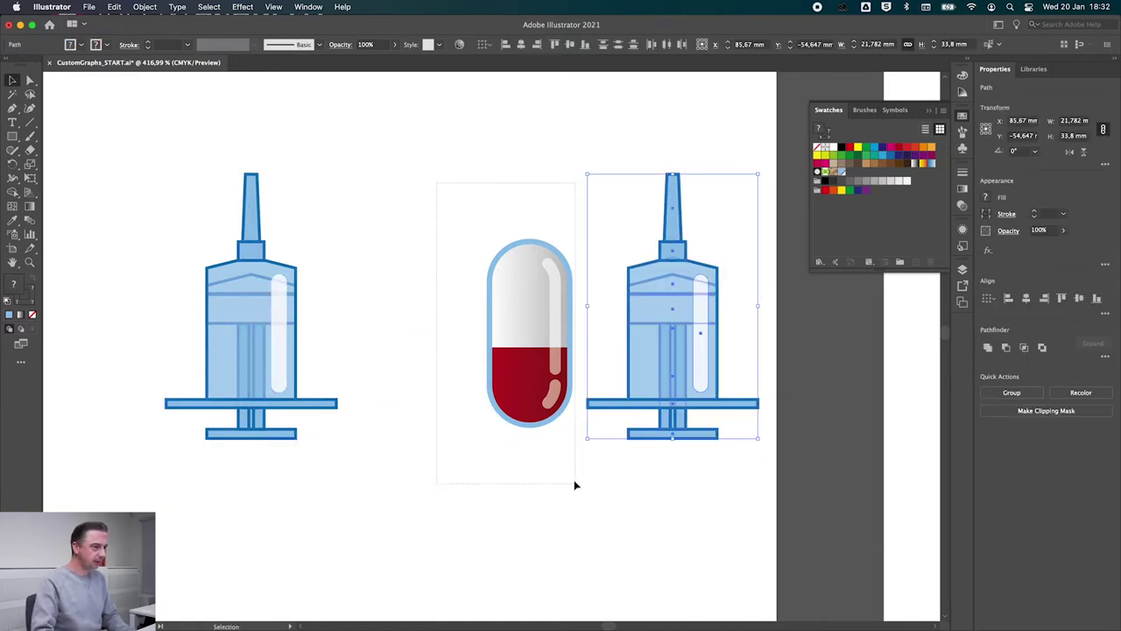
drag(560, 317, 464, 317)
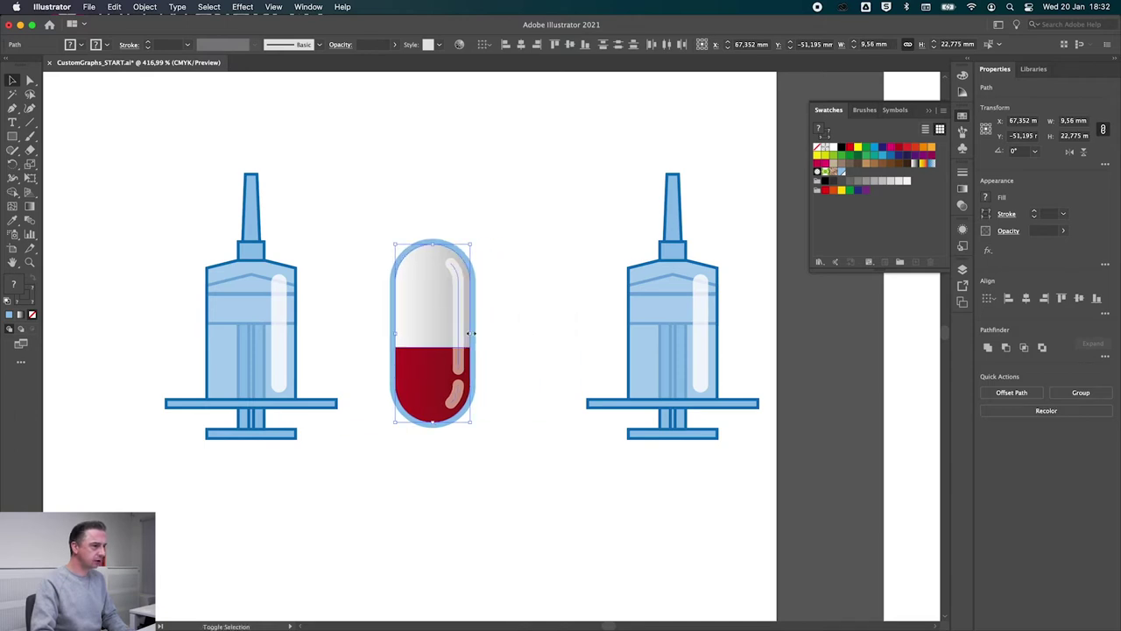
click(575, 285)
drag(132, 153, 348, 473)
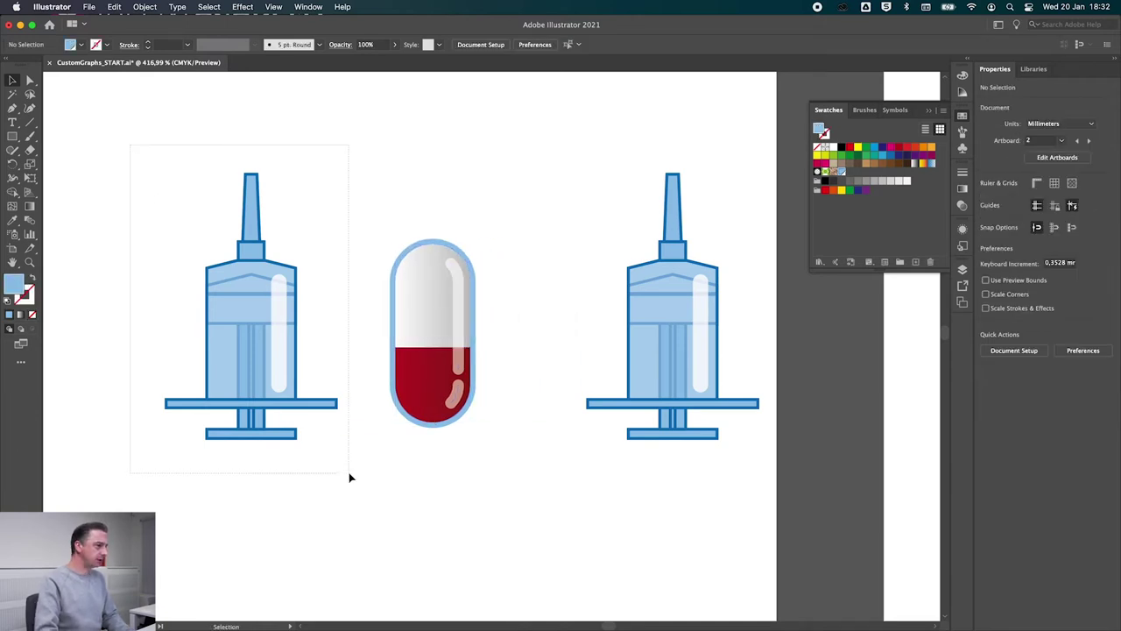
Save the selected left syringe as a new graph design named 'Spuitje'
click(143, 7)
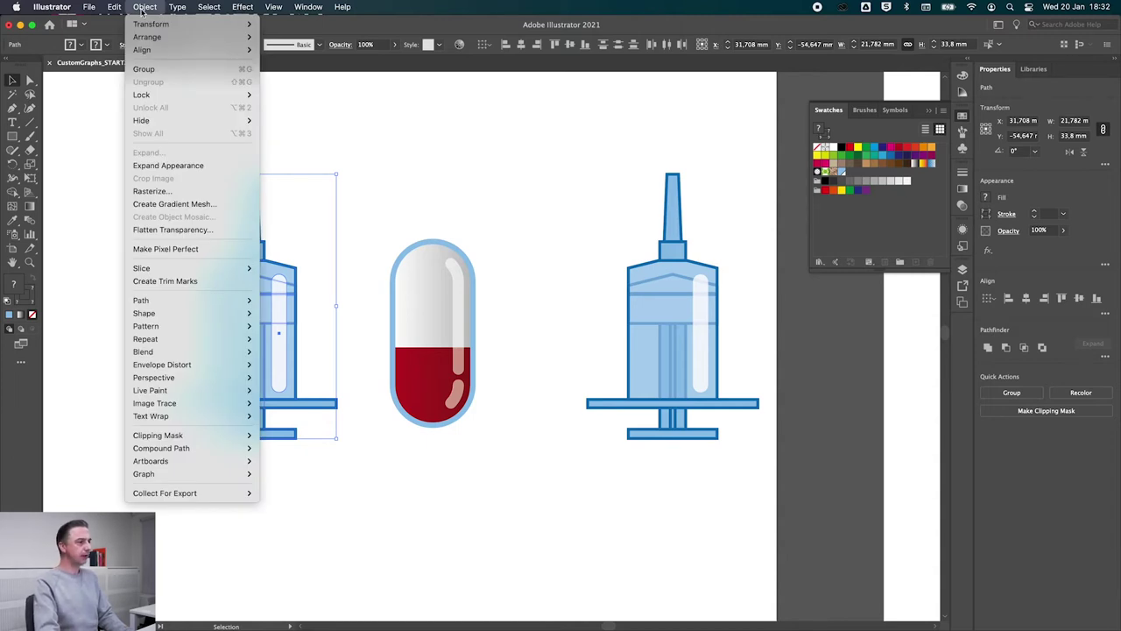
mouse_move(153, 435)
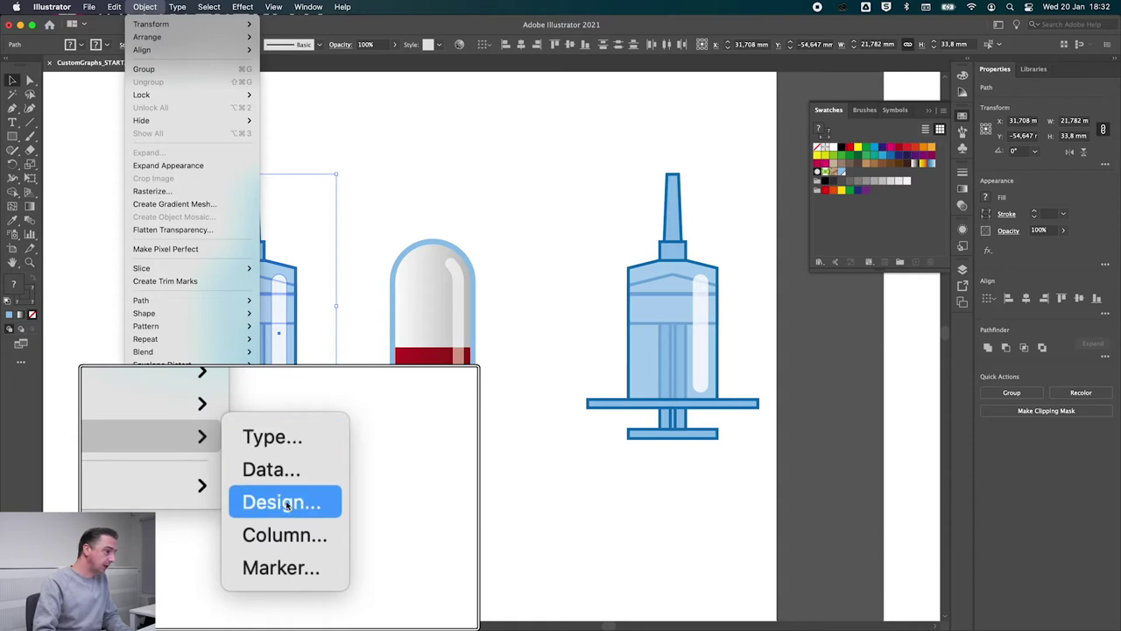
click(278, 504)
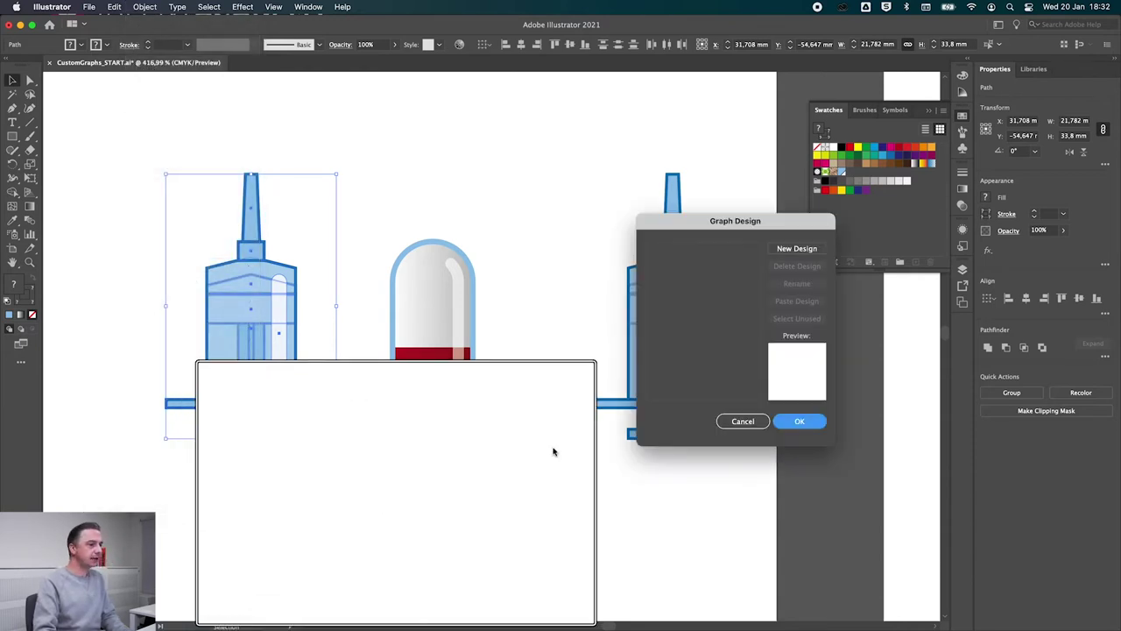
click(796, 249)
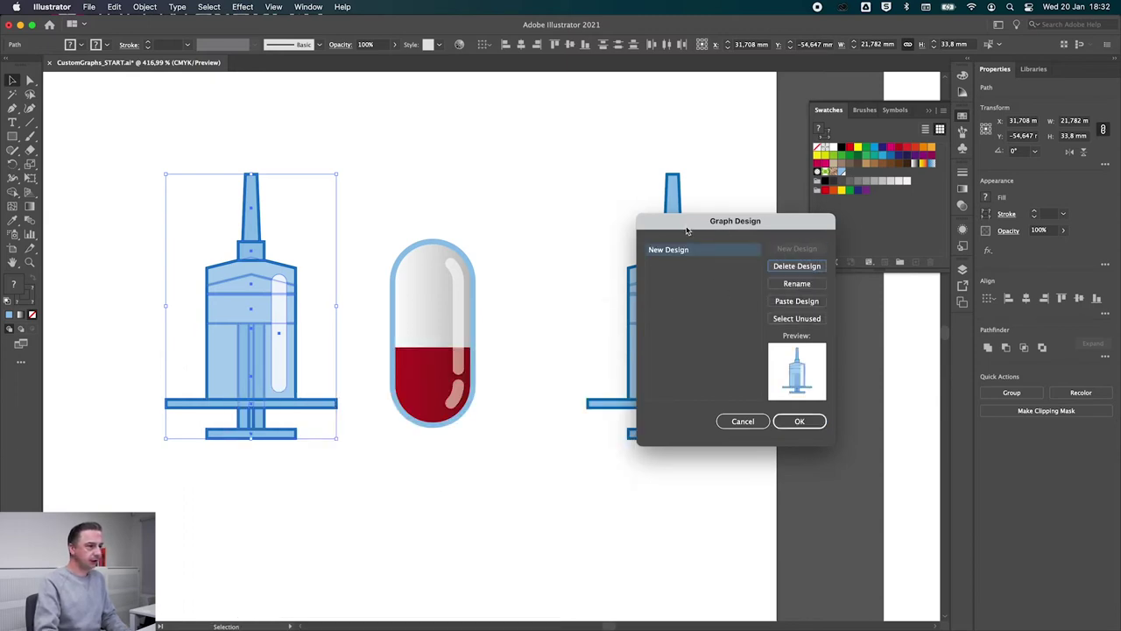
click(668, 253)
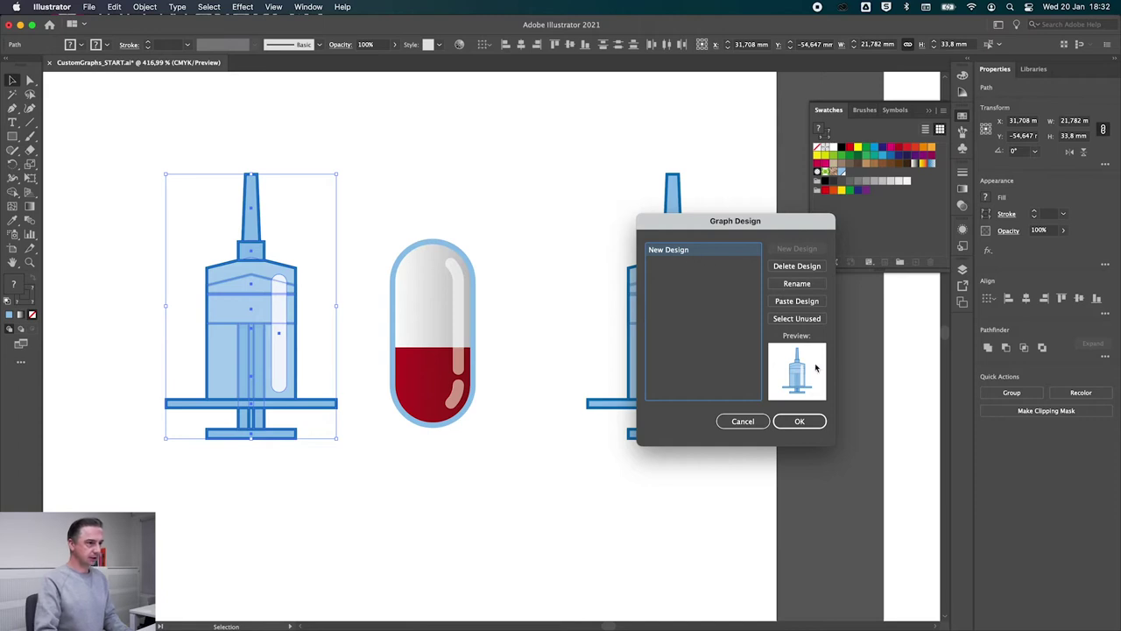
click(796, 283)
text(Spuitje)
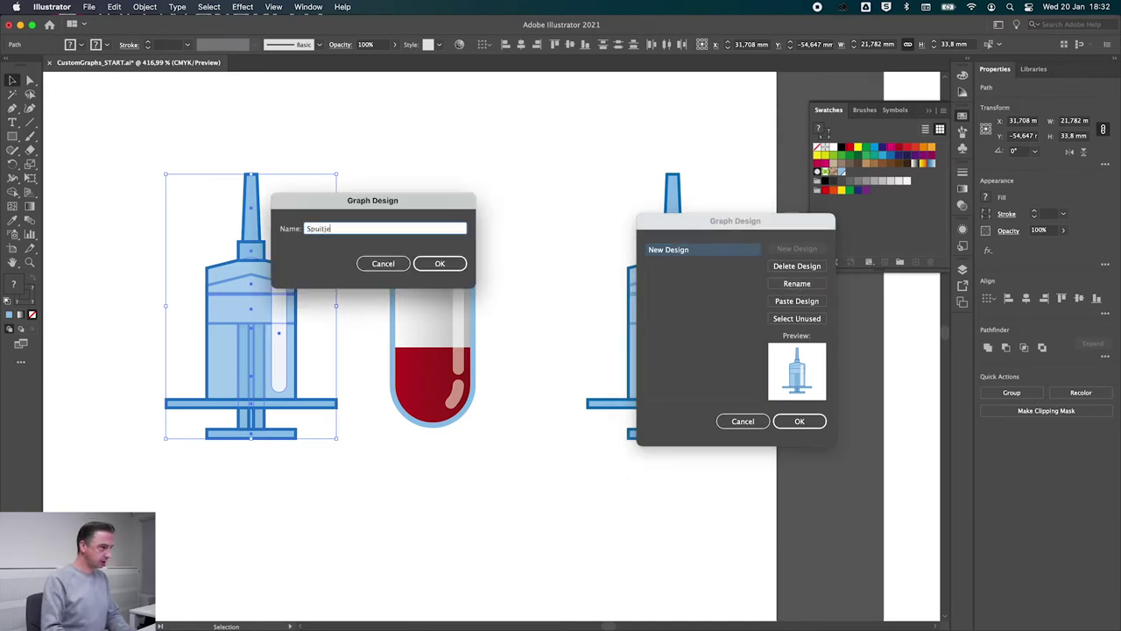
click(429, 265)
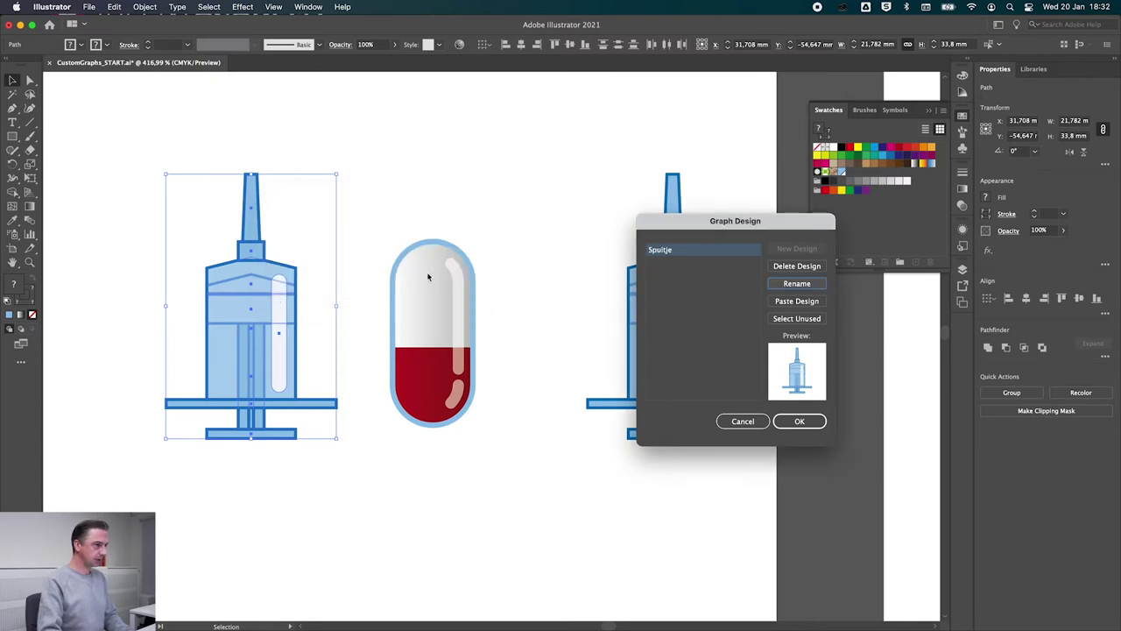
click(799, 422)
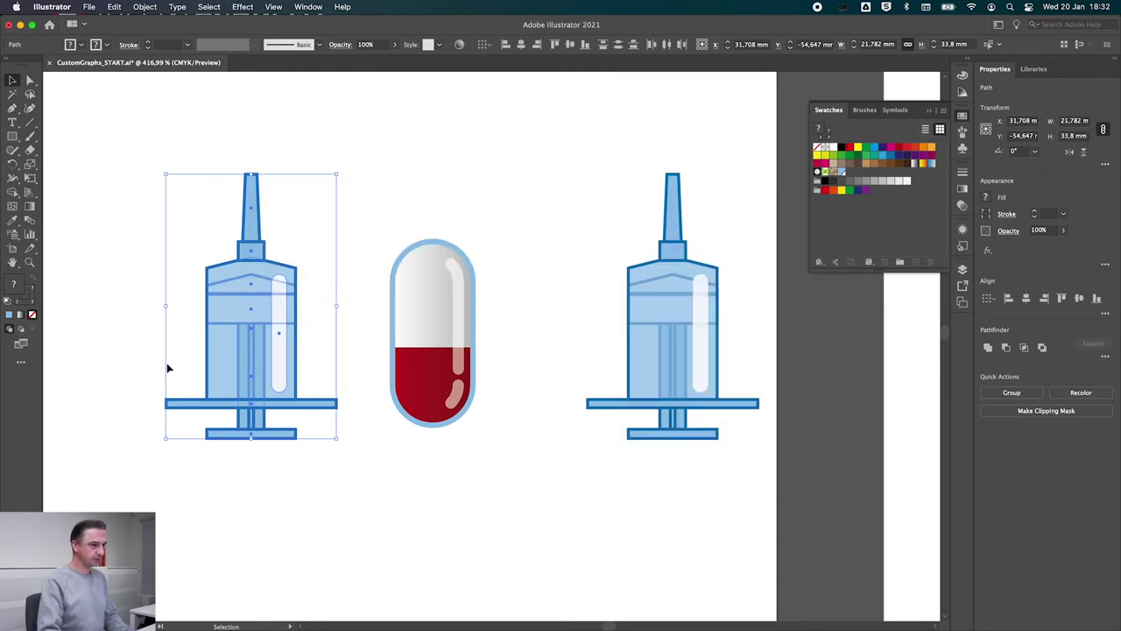
click(524, 511)
drag(376, 493, 390, 336)
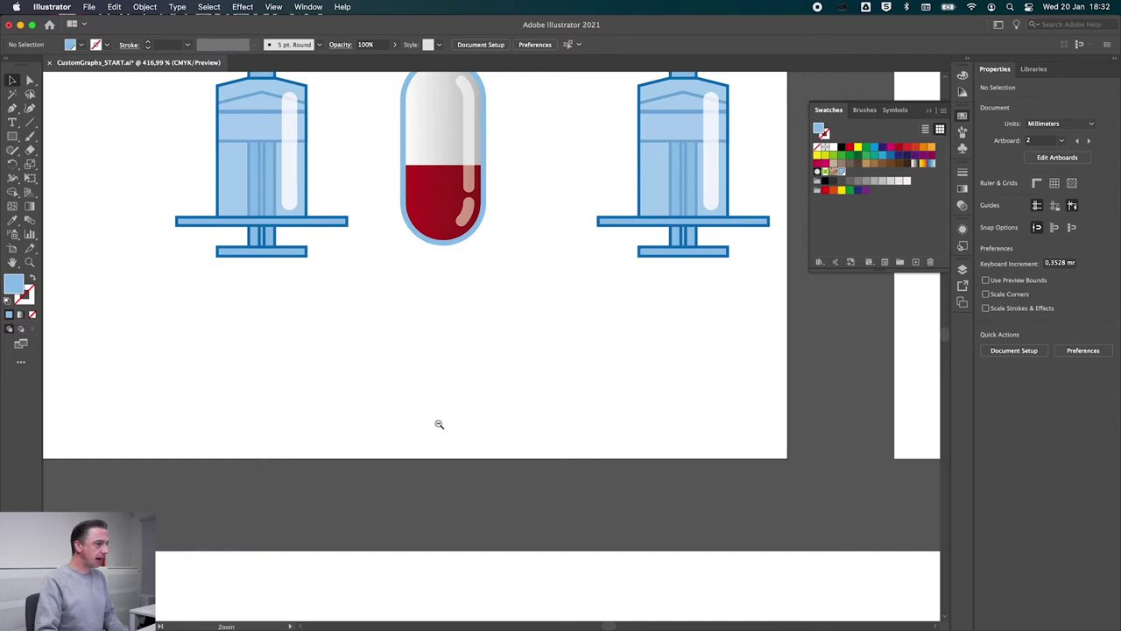
Apply the Spuitje design, vertically scaled, to the bar chart's columns
alt+click(439, 424)
alt+click(526, 424)
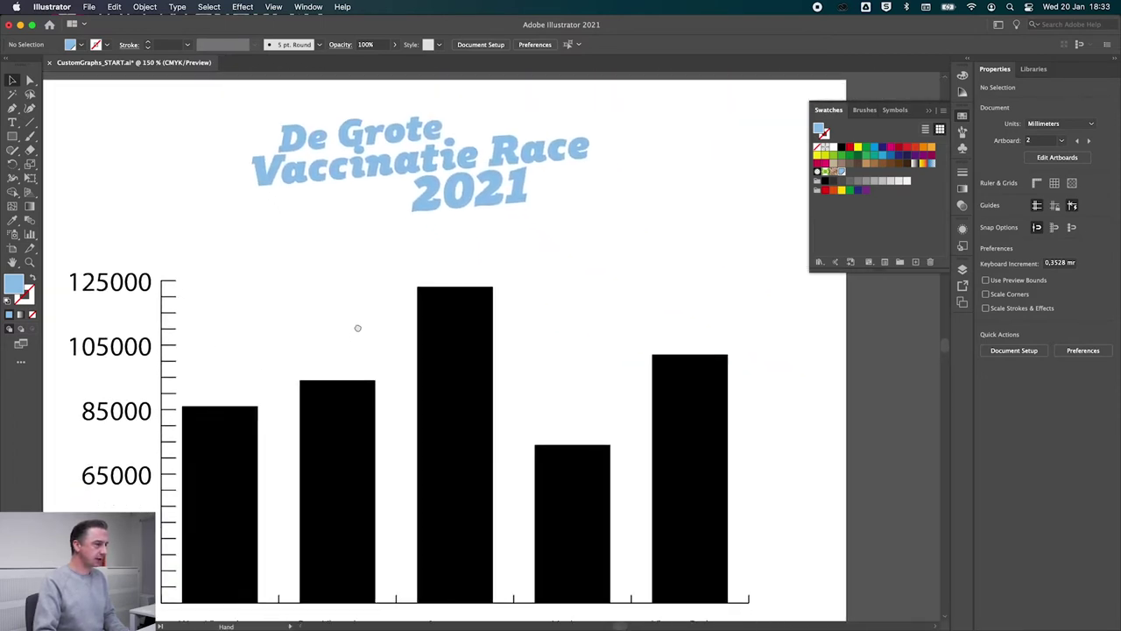
drag(661, 499, 400, 242)
click(519, 341)
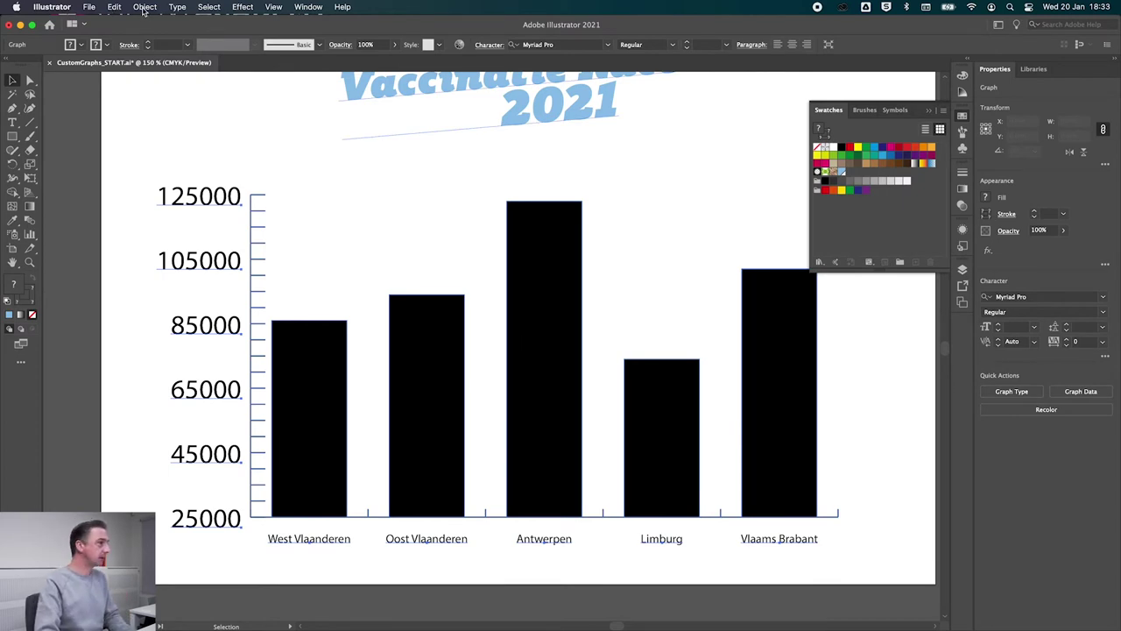
click(145, 7)
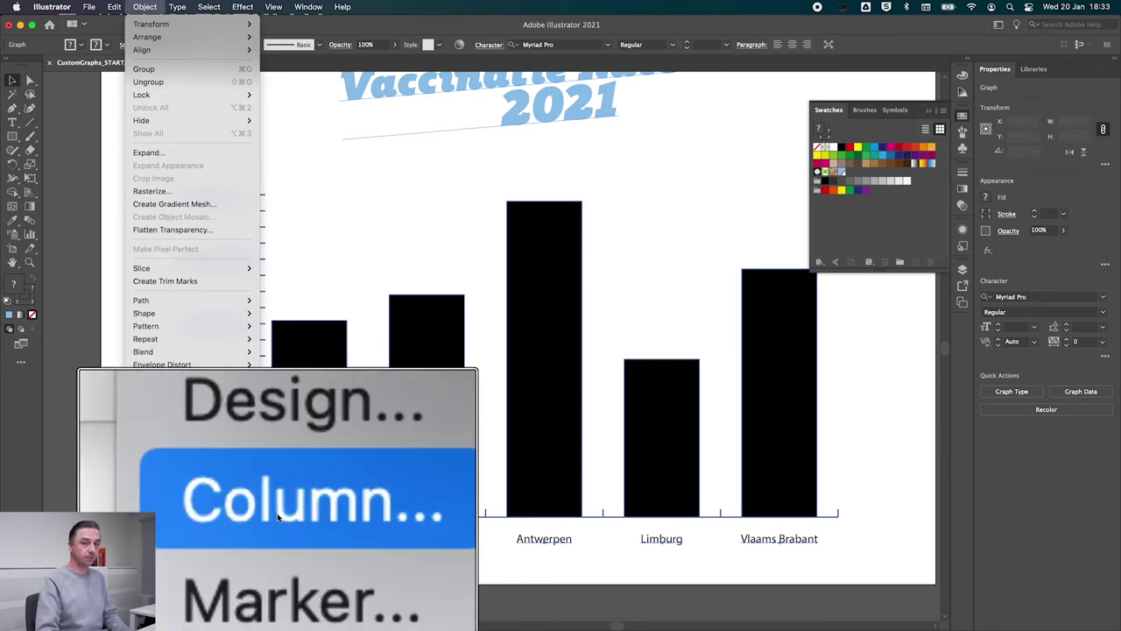
click(281, 512)
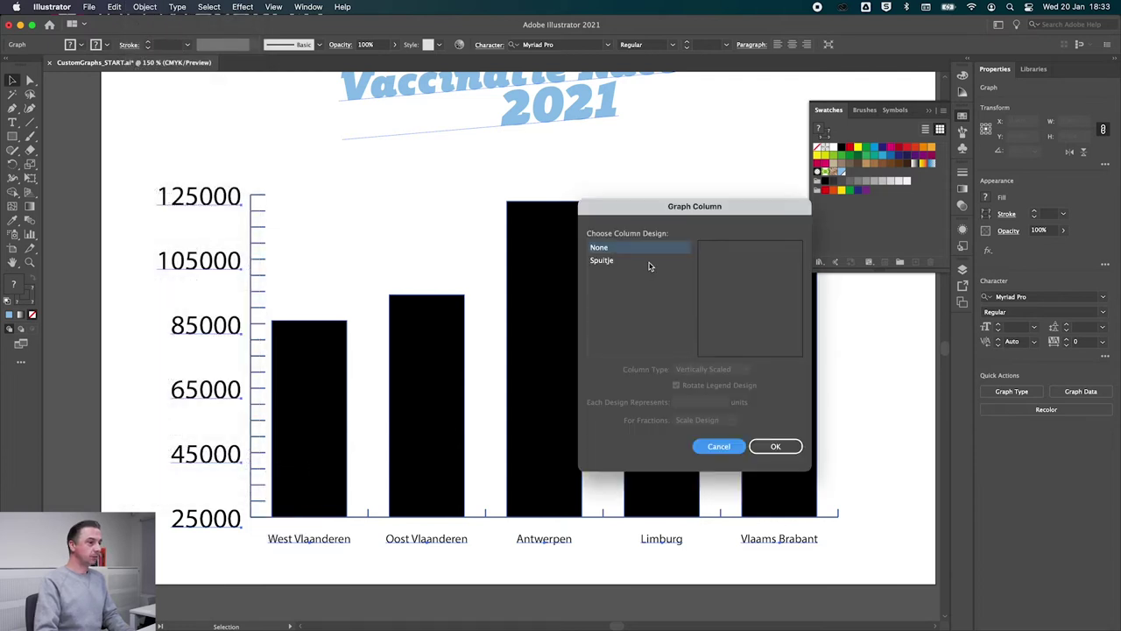
click(604, 261)
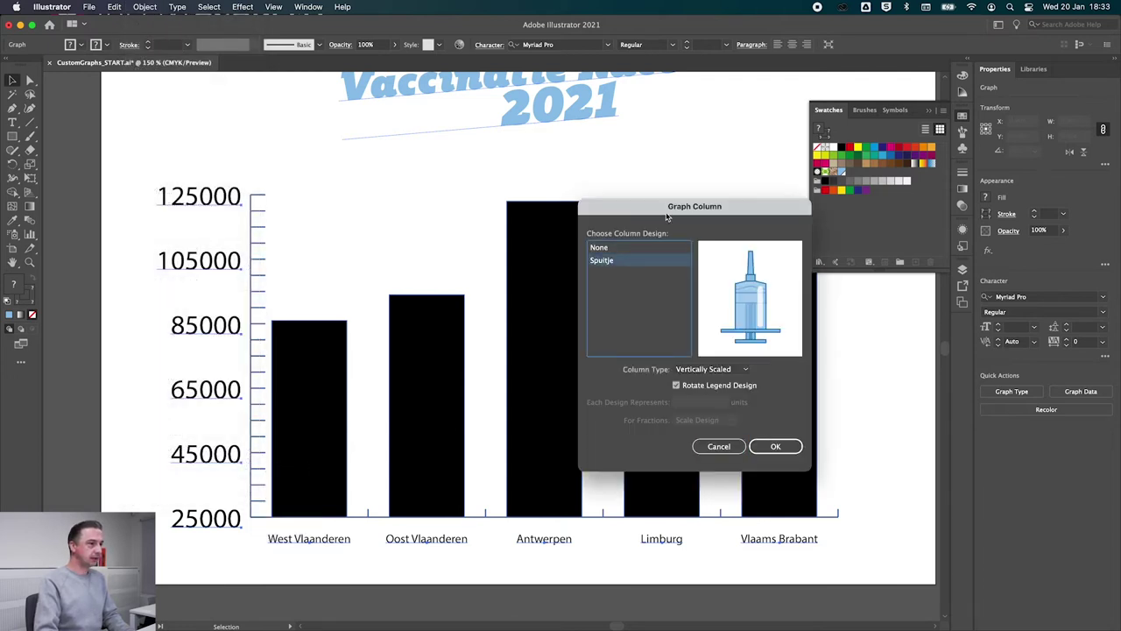
drag(666, 215, 691, 196)
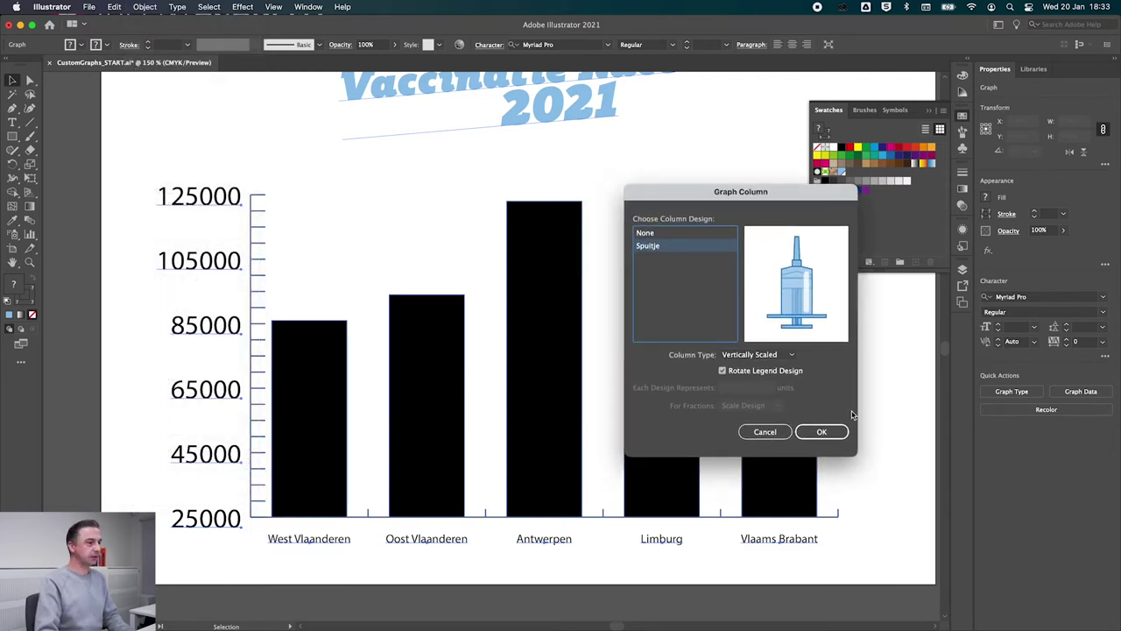
click(822, 429)
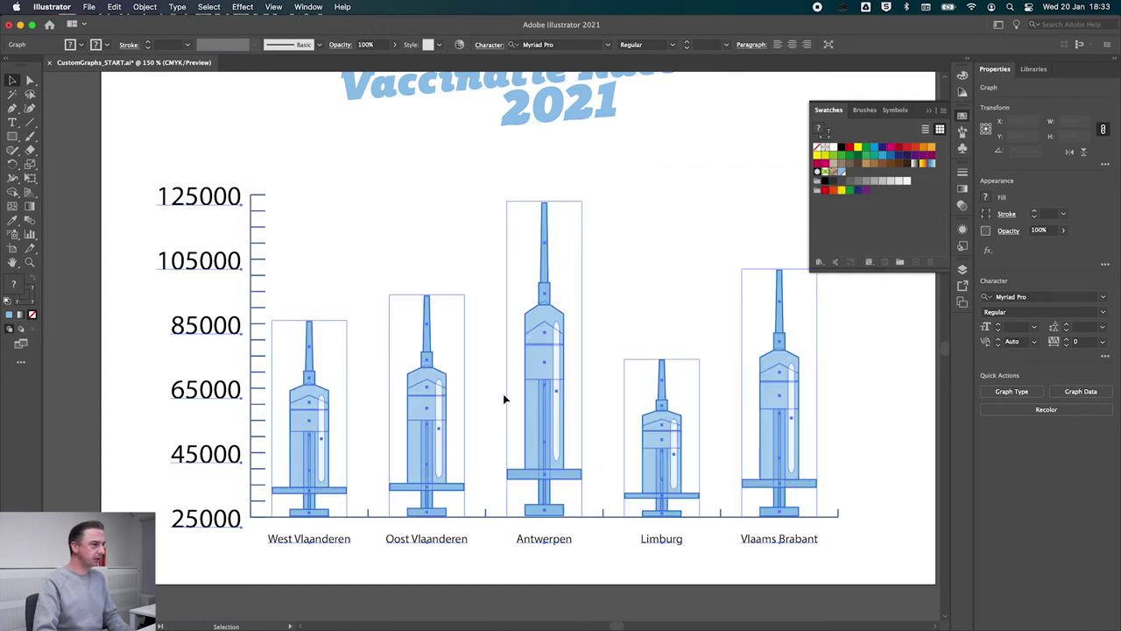
click(656, 257)
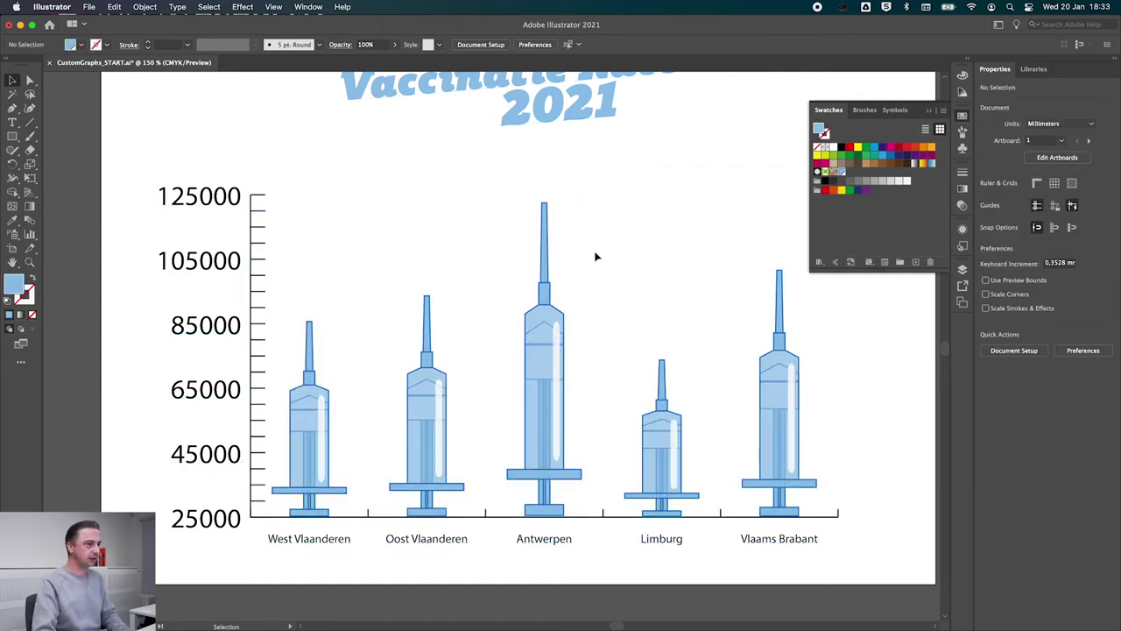
drag(560, 358, 469, 348)
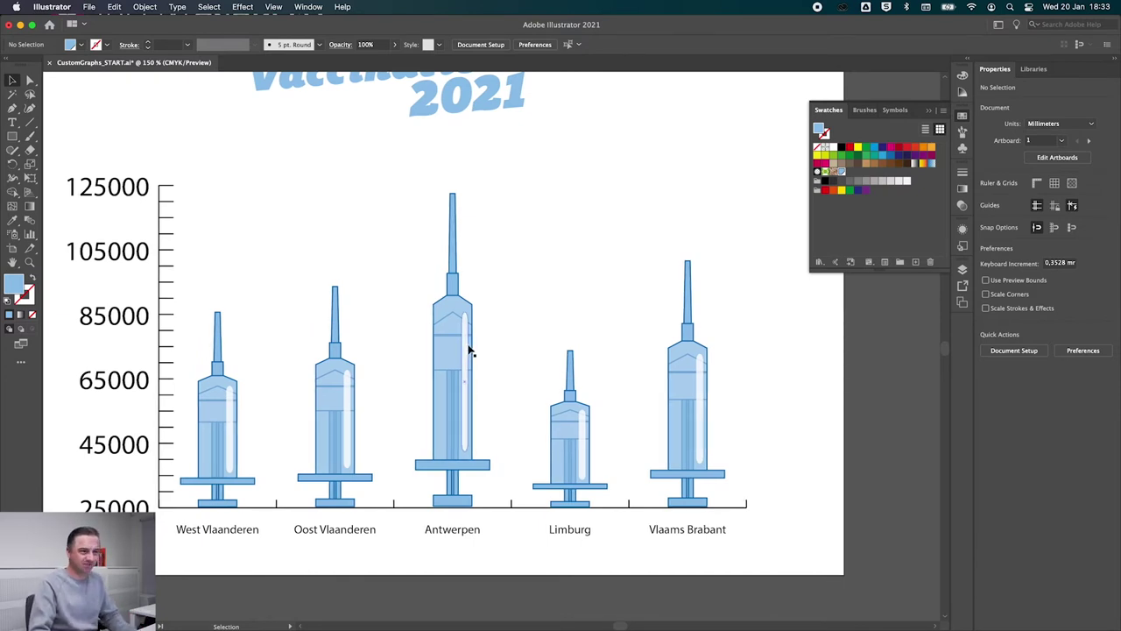
scroll(468, 351, right, 1)
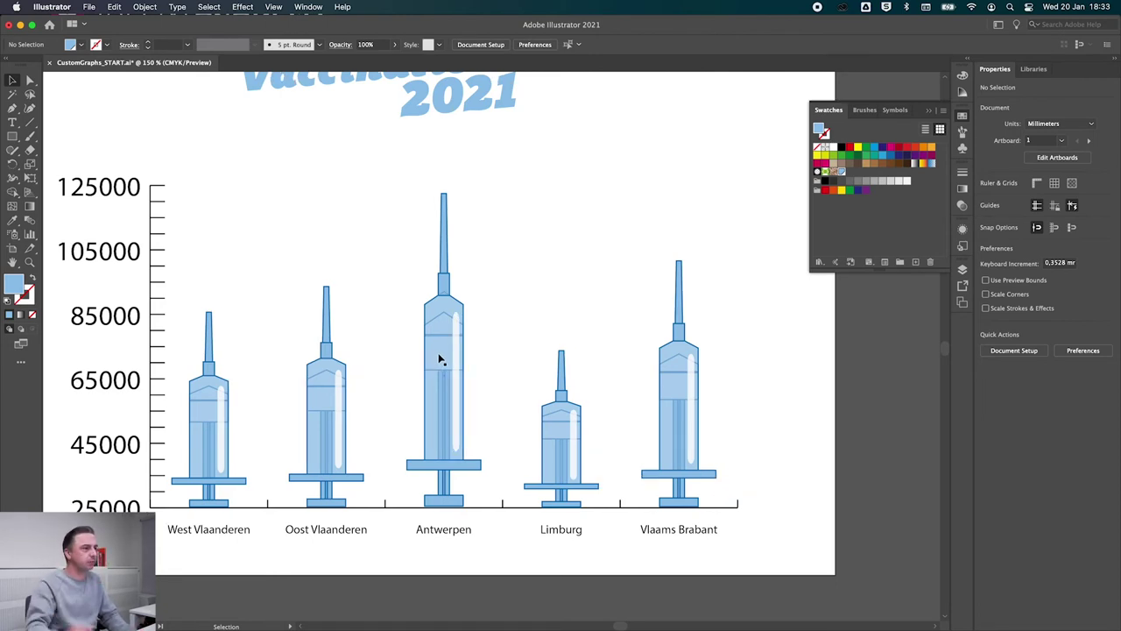
click(433, 359)
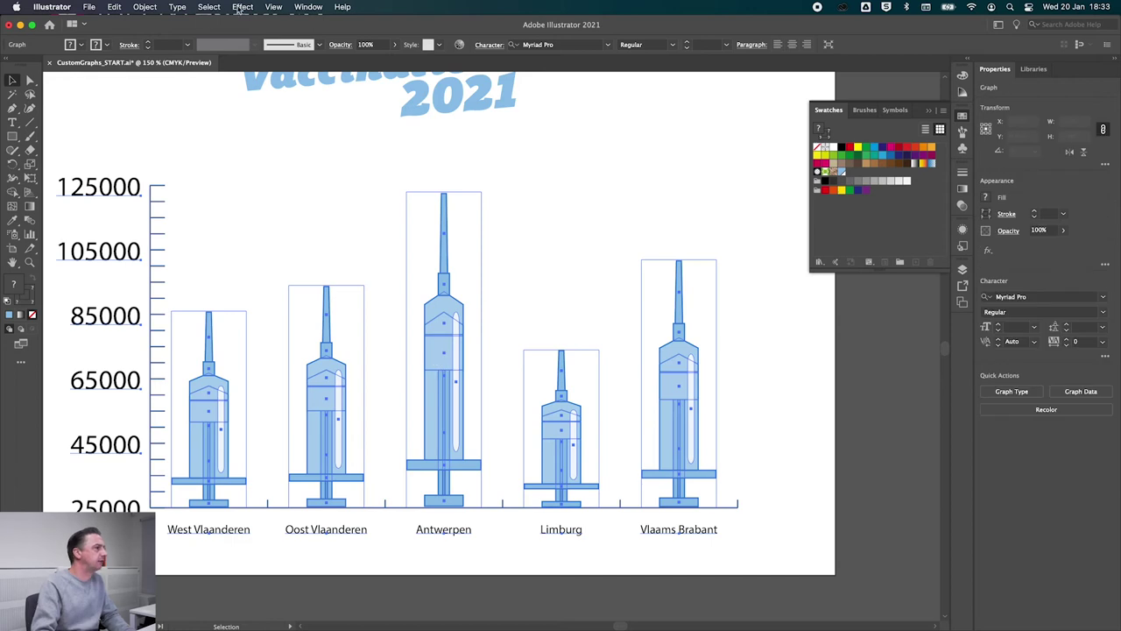
click(156, 9)
mouse_move(144, 474)
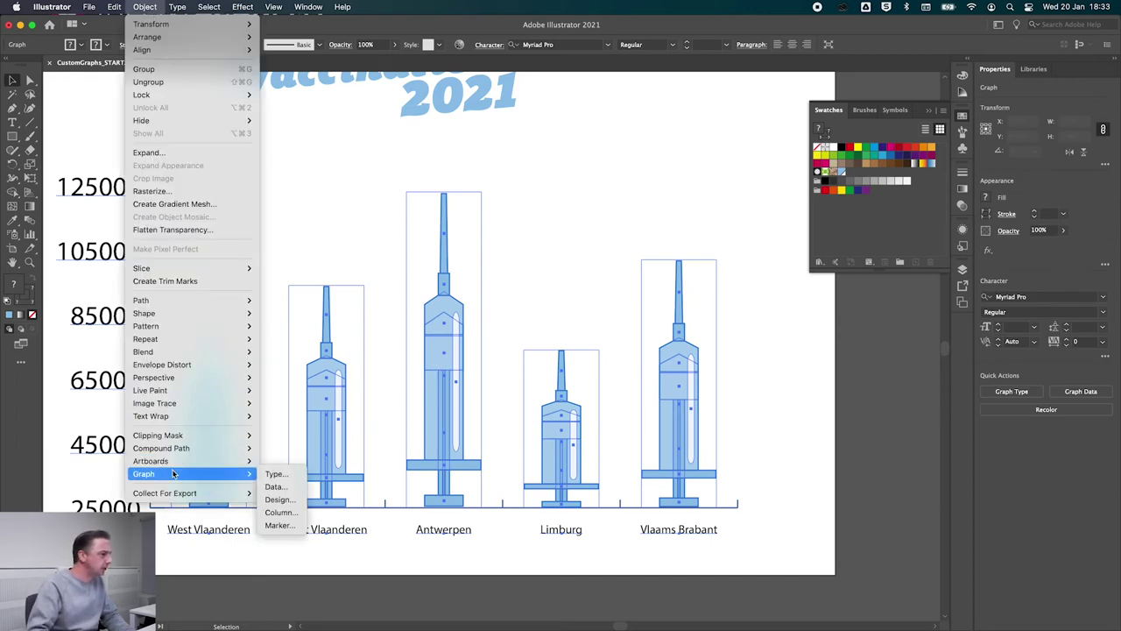
Try Repeating, then set the Spuitje column type to Sliding
click(281, 512)
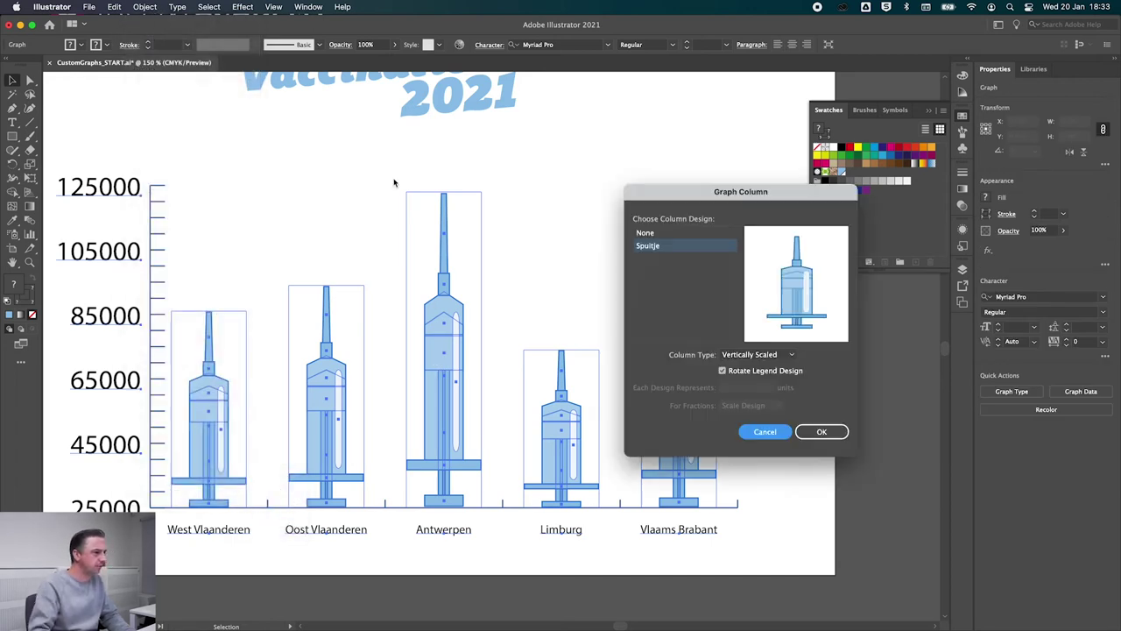
click(670, 246)
click(757, 356)
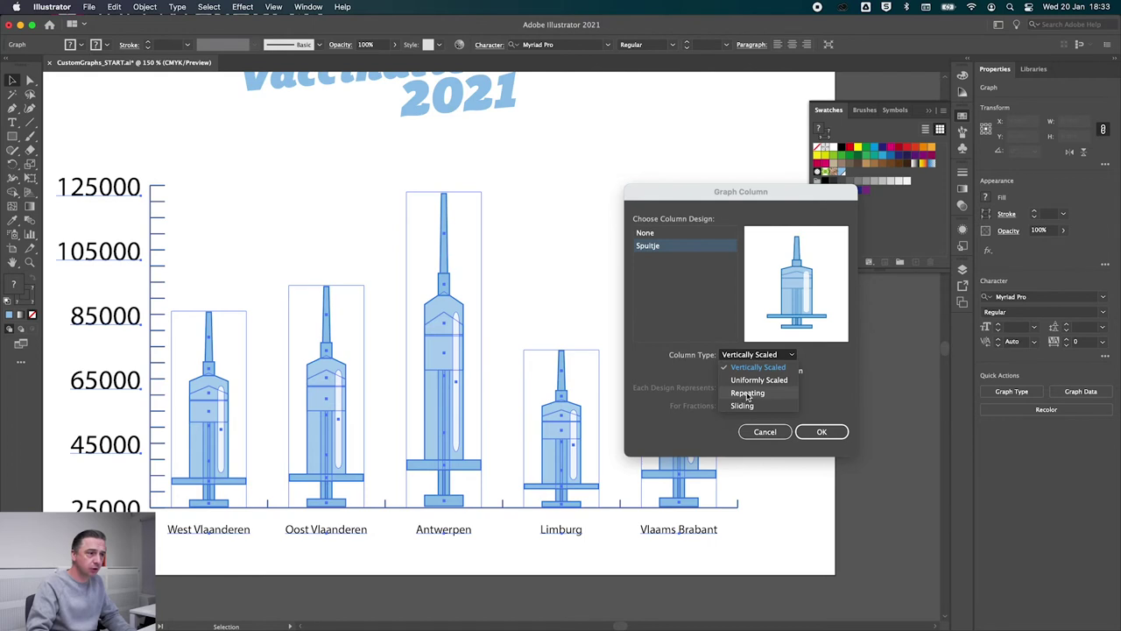
click(747, 394)
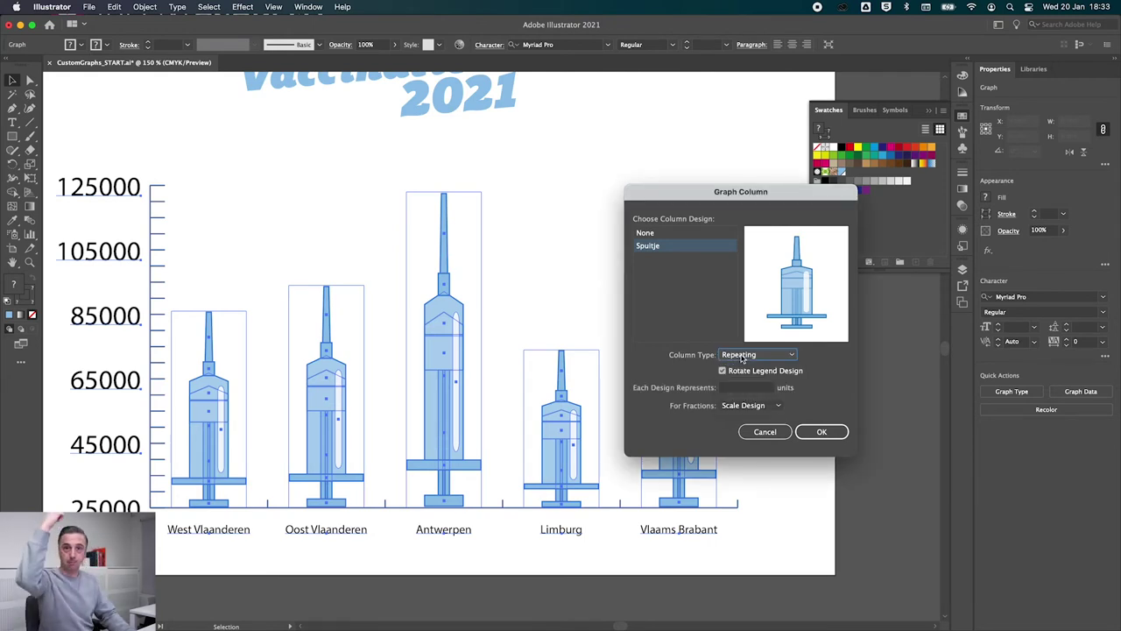
click(741, 355)
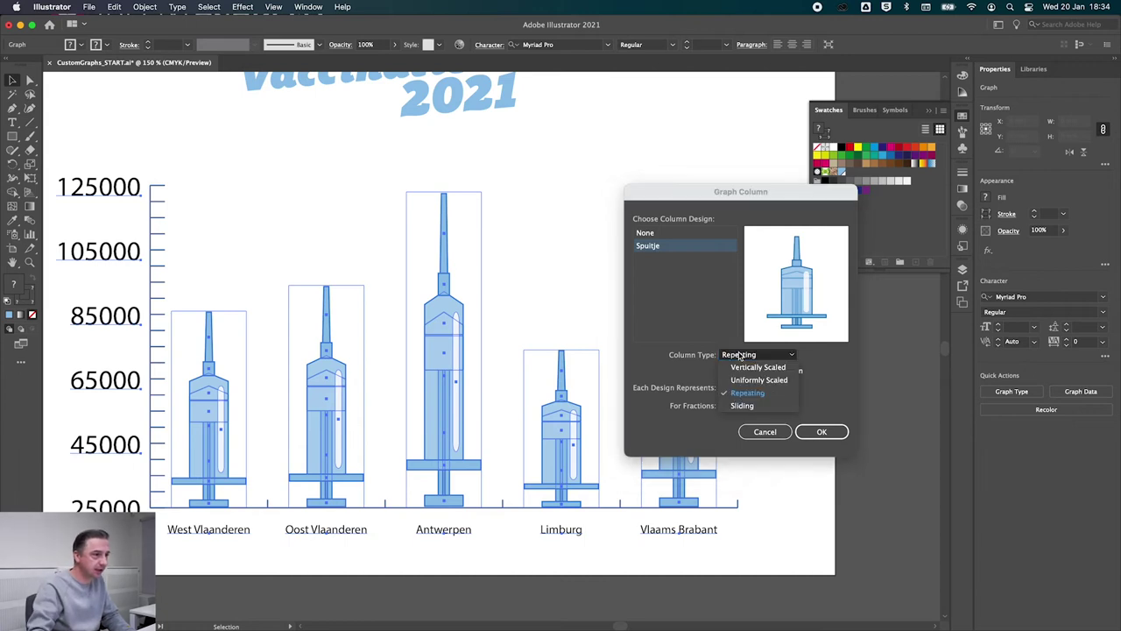
click(750, 407)
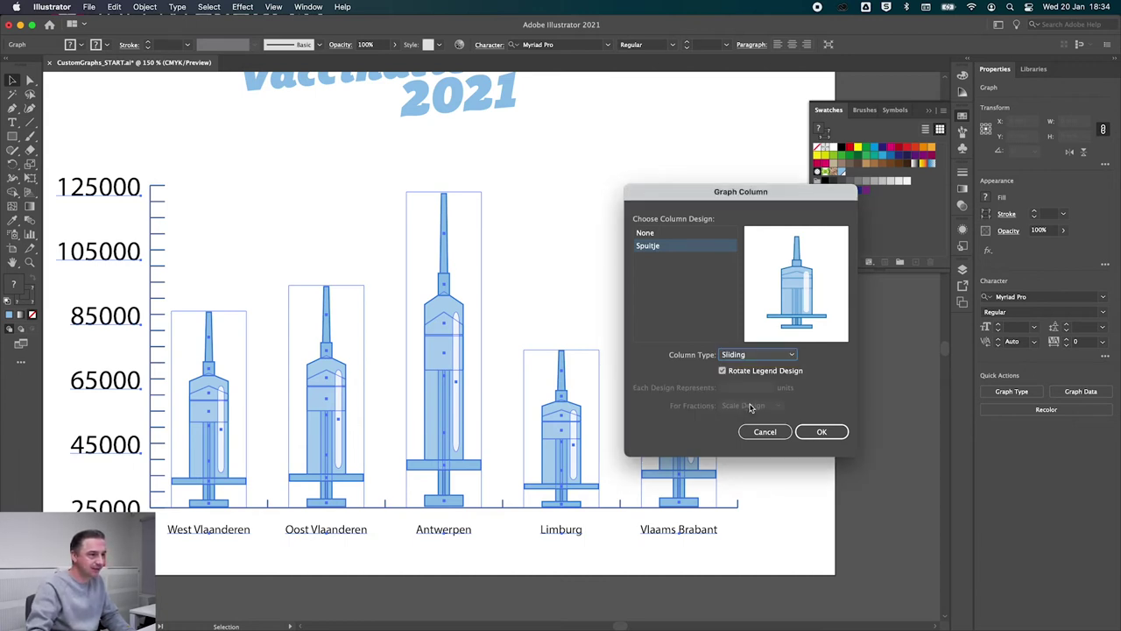
click(831, 433)
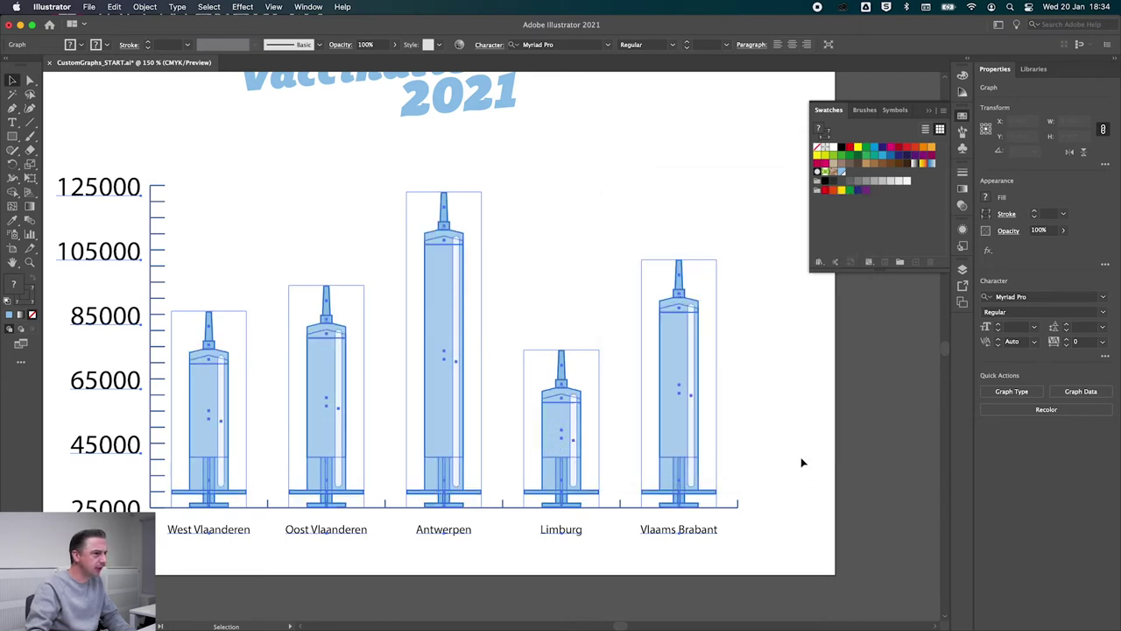
Deselect the chart and scroll up past the title to the syringe and capsule artboard
click(758, 401)
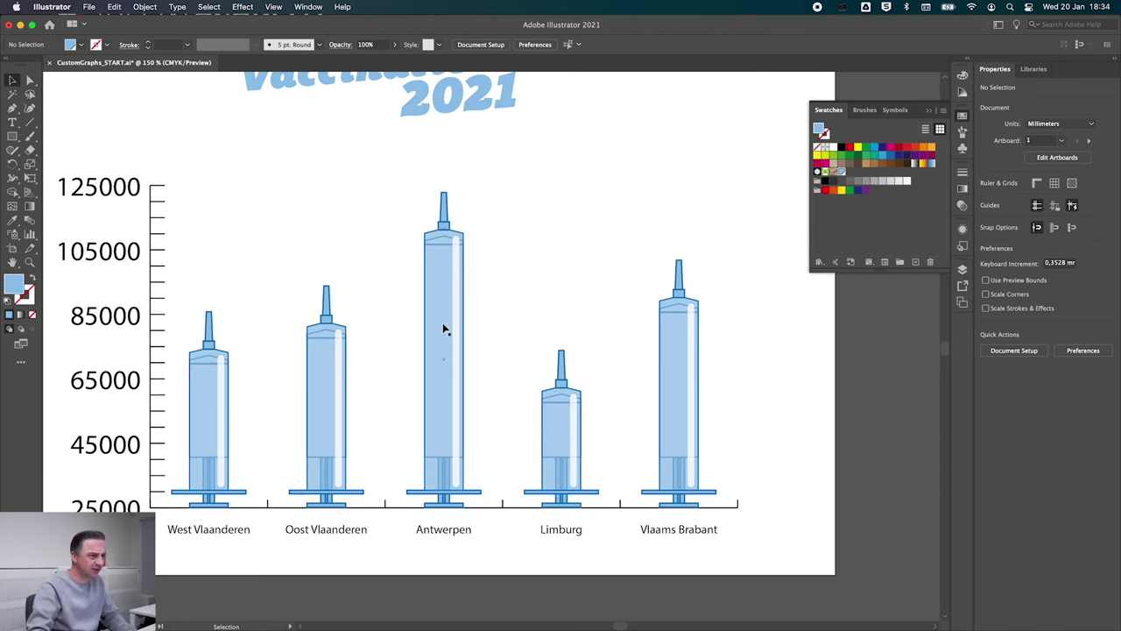
scroll(356, 306, up, 3)
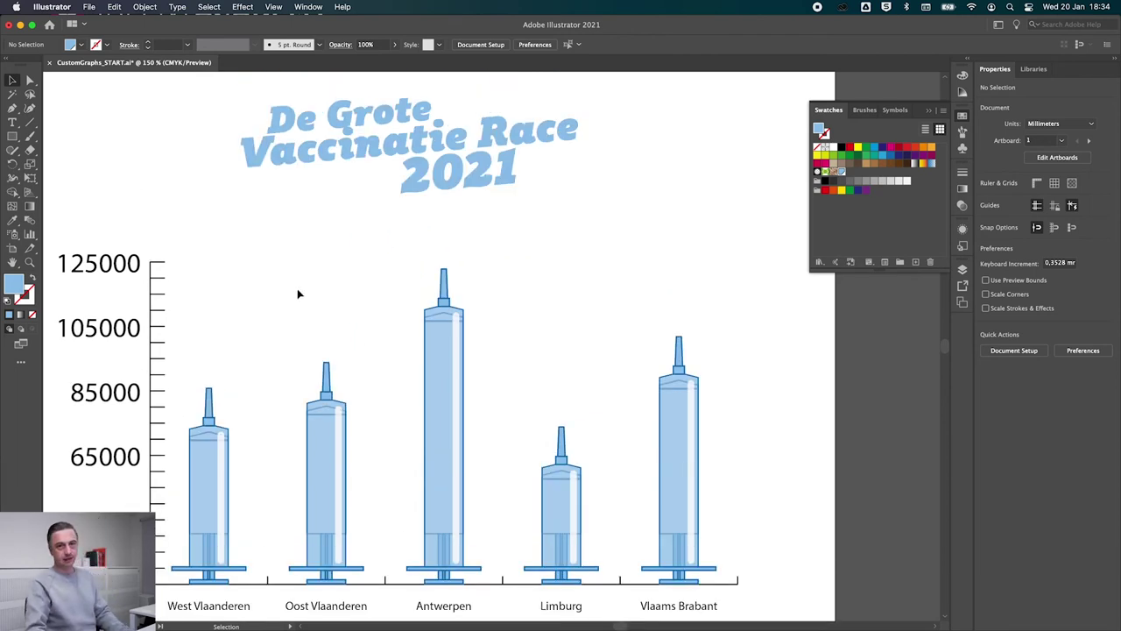
scroll(392, 252, up, 4)
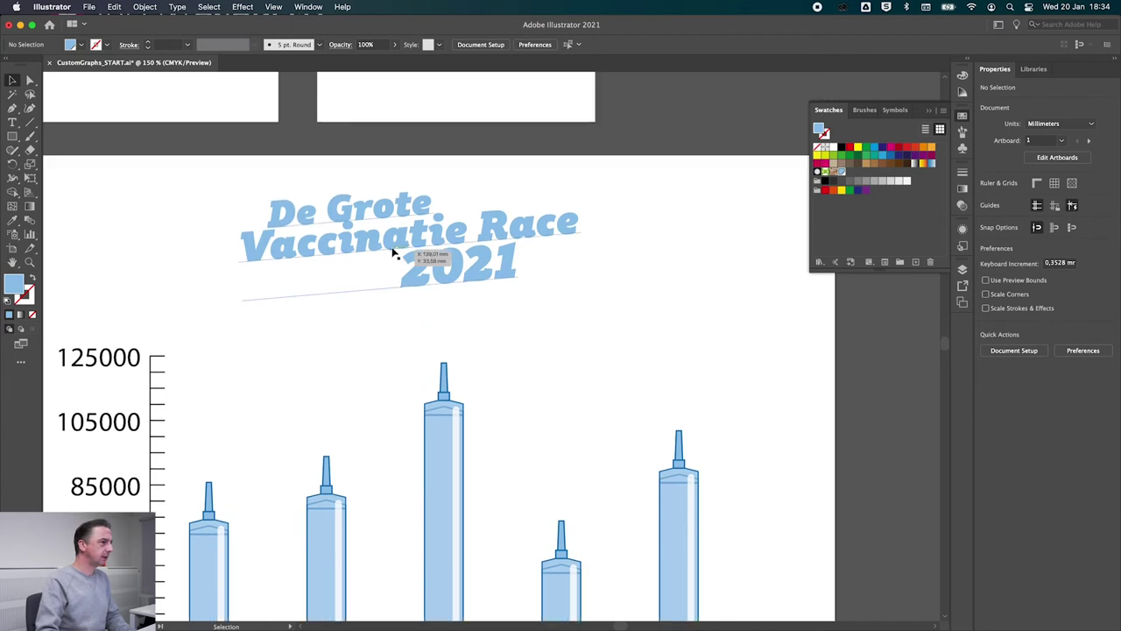
scroll(392, 253, up, 4)
scroll(393, 253, up, 5)
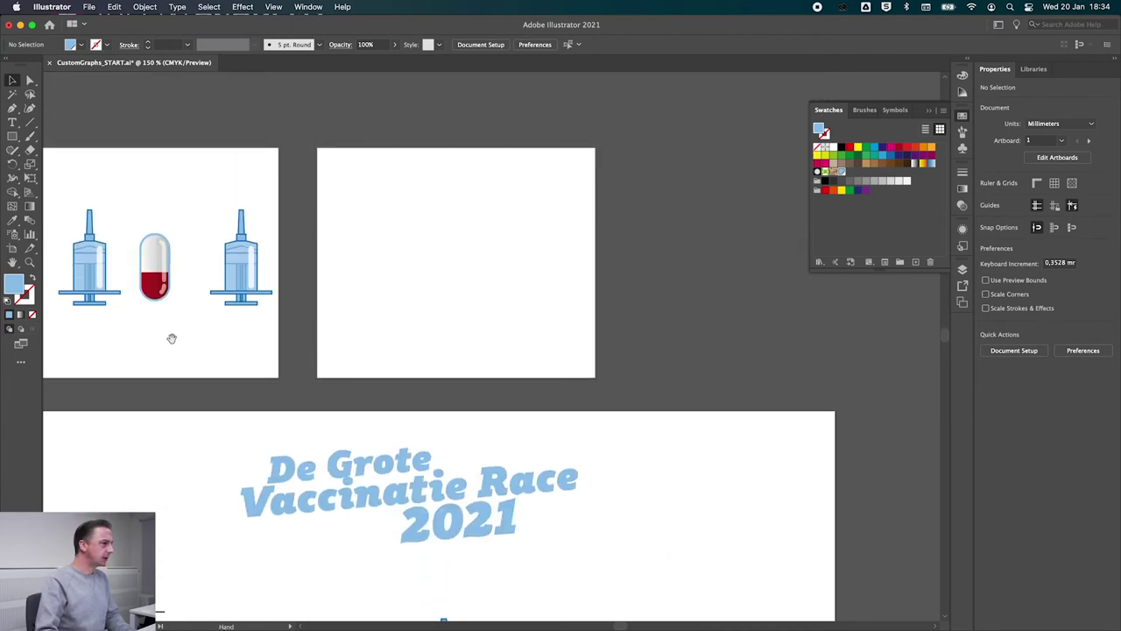
scroll(263, 342, left, 5)
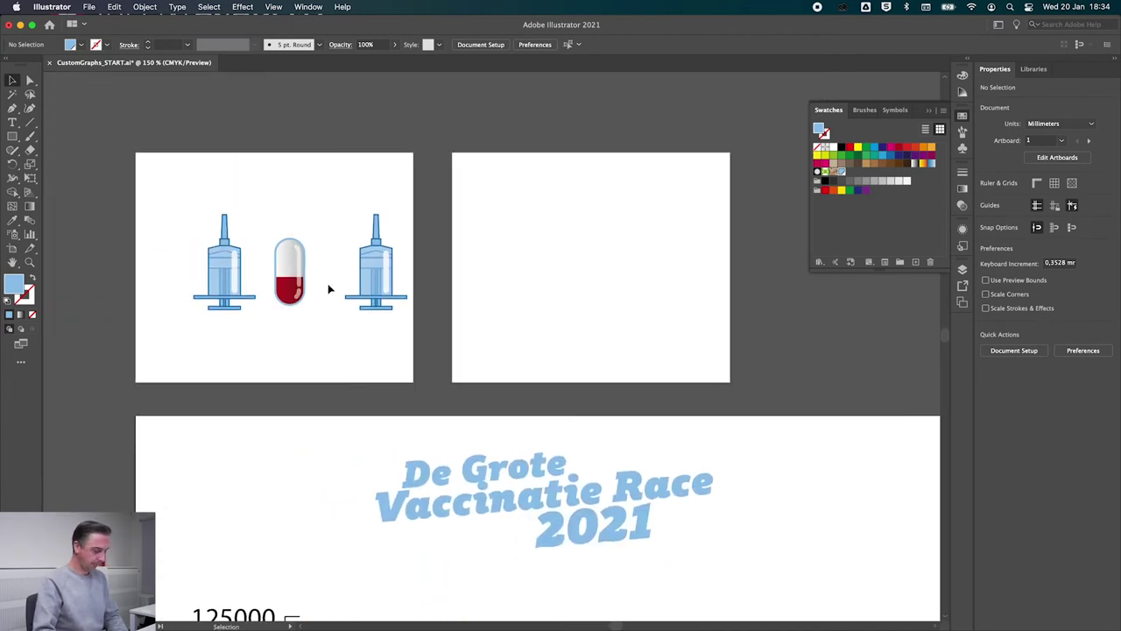
Draw a horizontal straight line across the right syringe with the Pen tool
key(p)
super+click(364, 288)
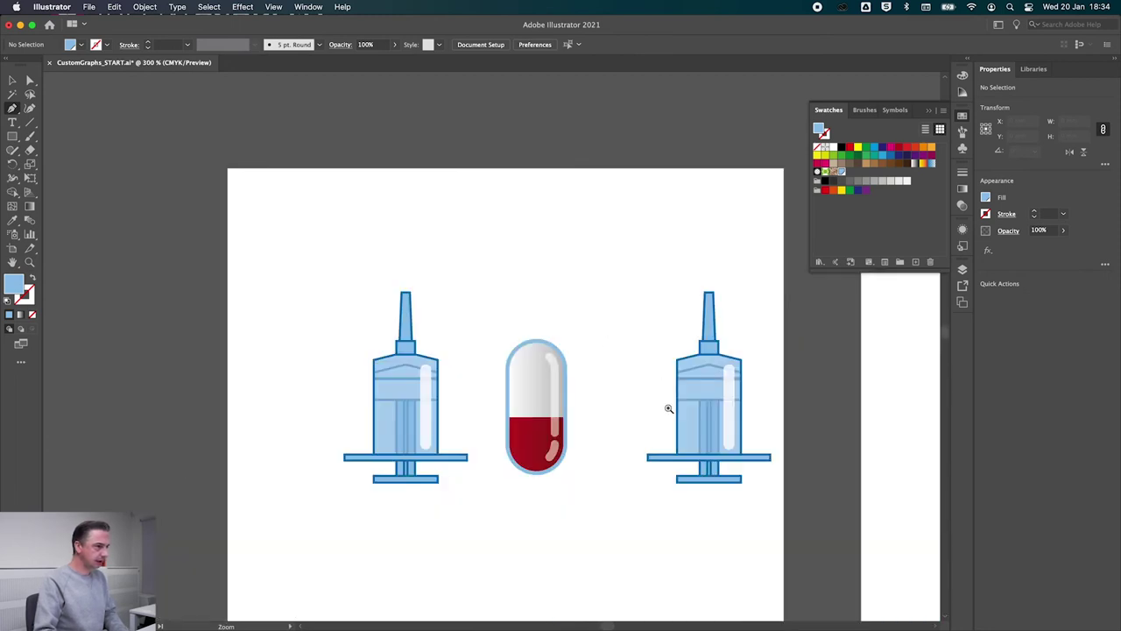
super+click(740, 463)
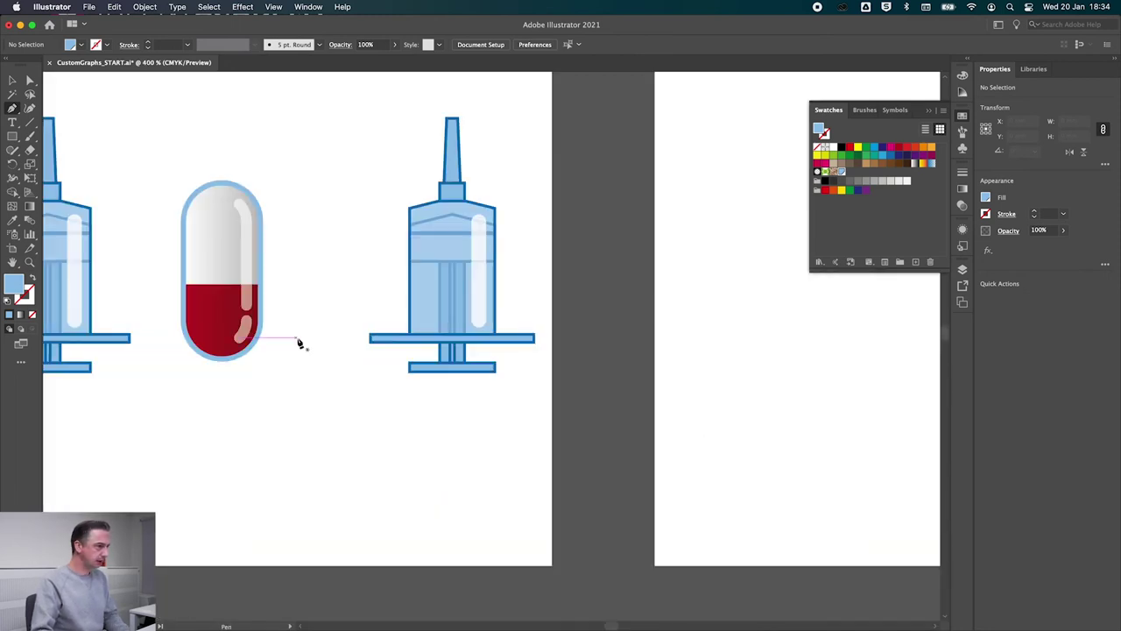
click(371, 296)
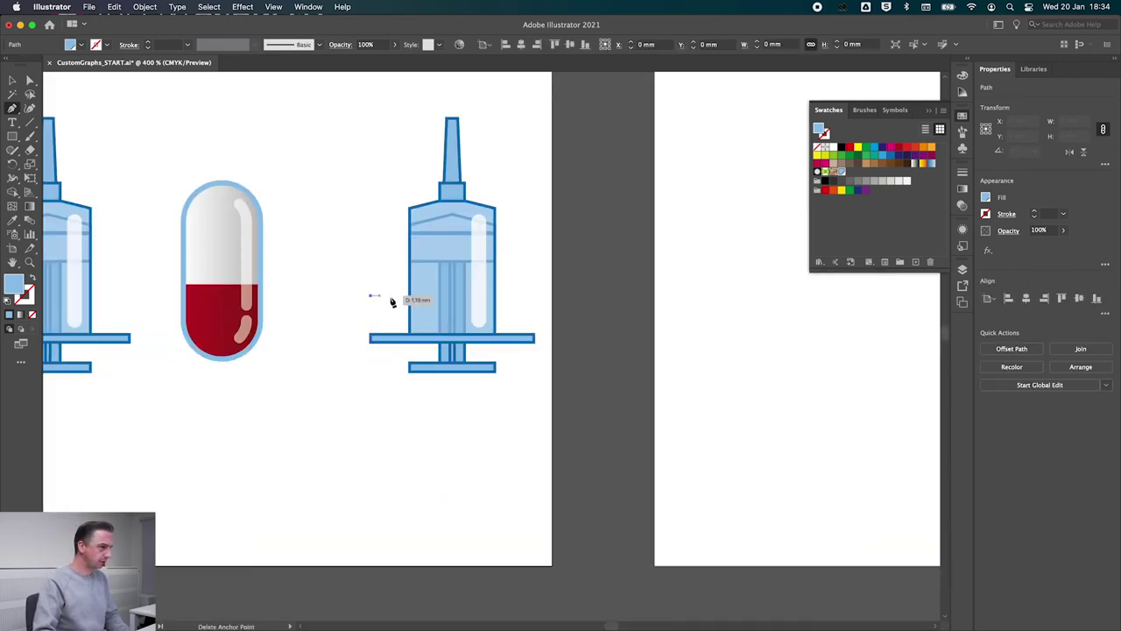
click(535, 297)
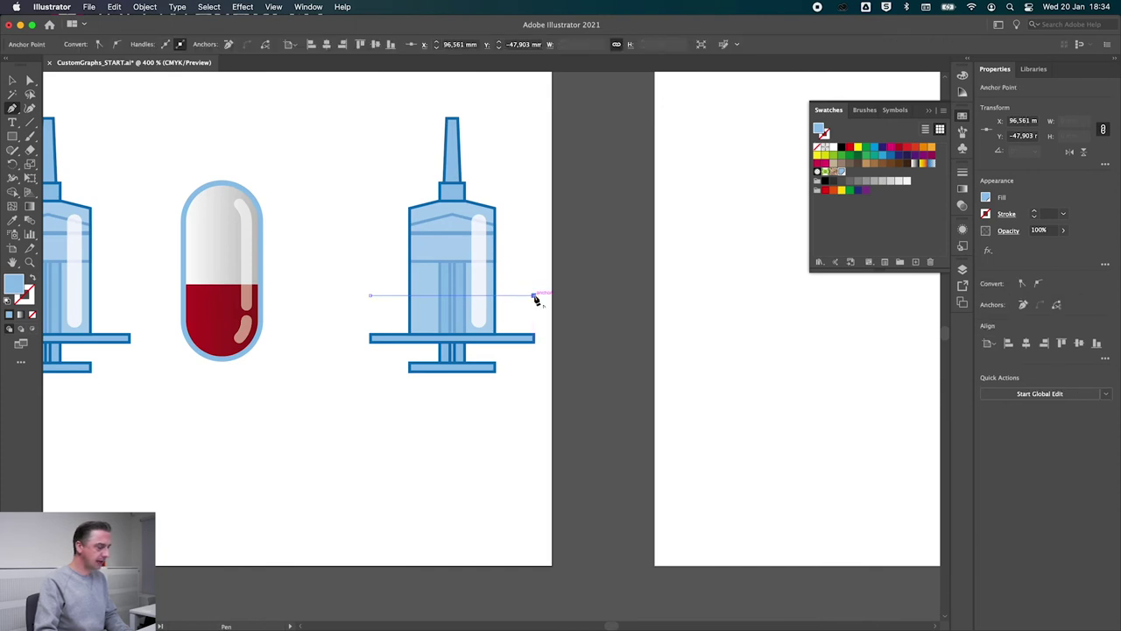
key(v)
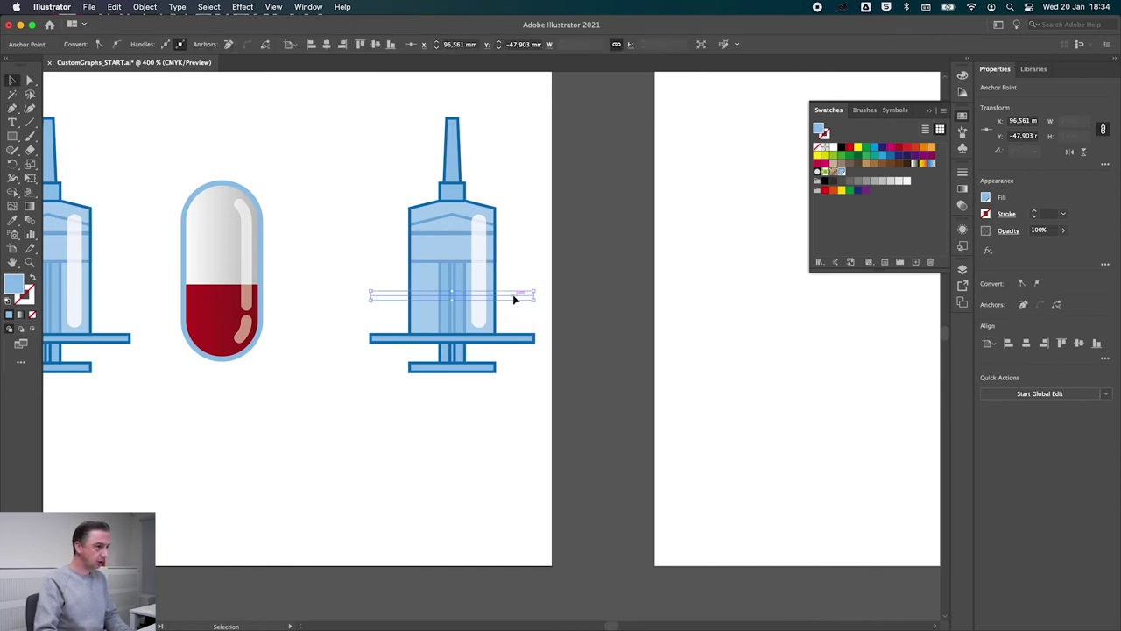
click(515, 300)
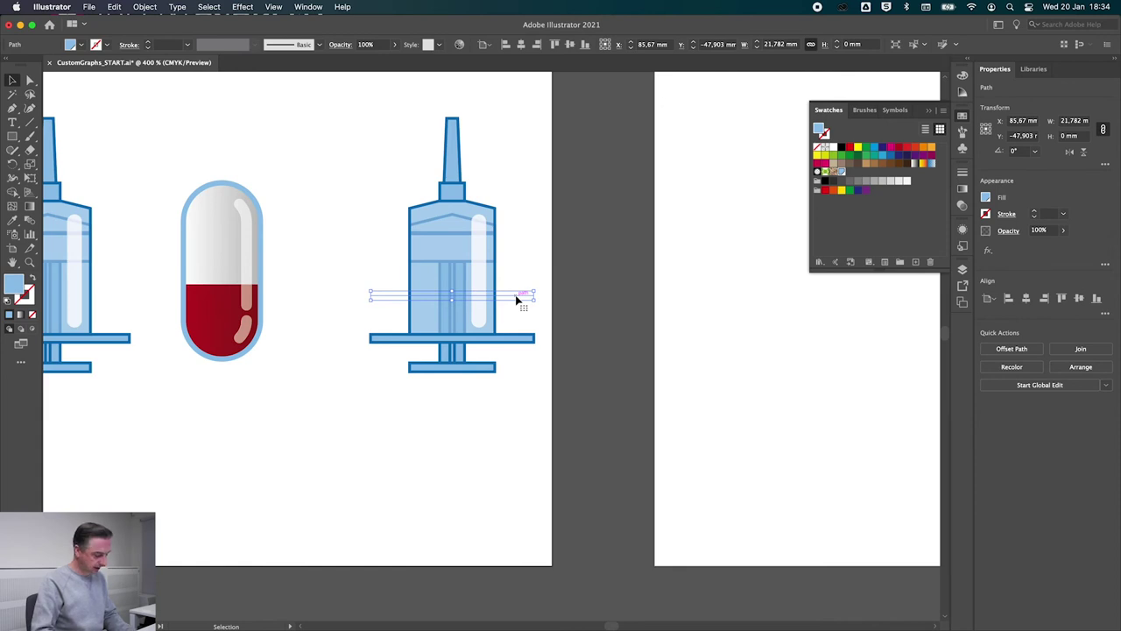
key(a)
key(v)
click(359, 256)
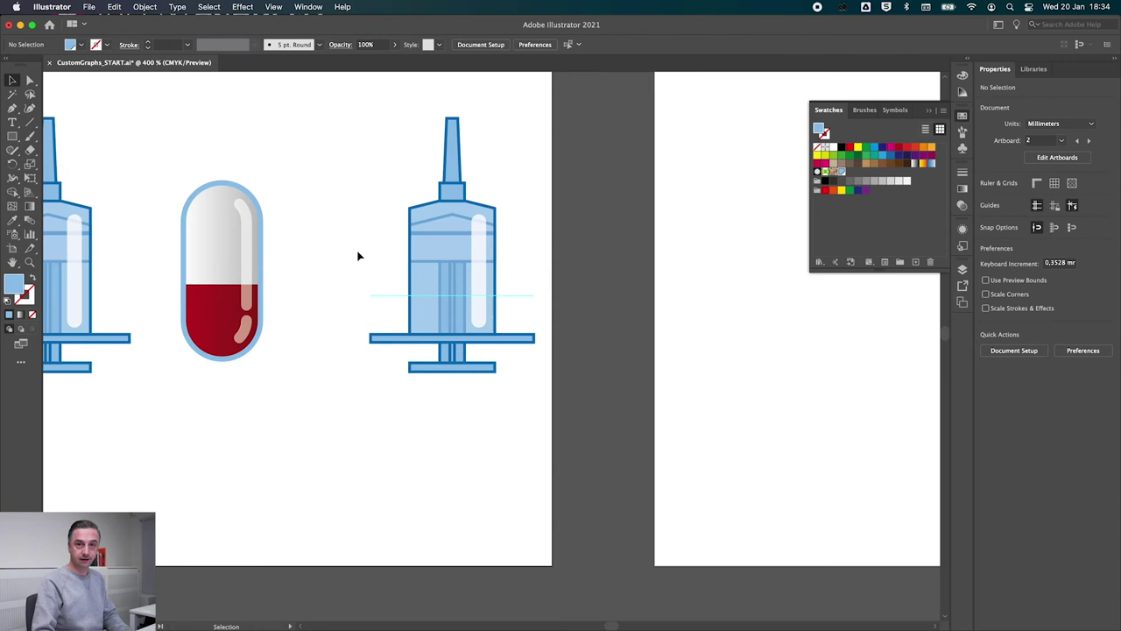
drag(180, 283, 303, 286)
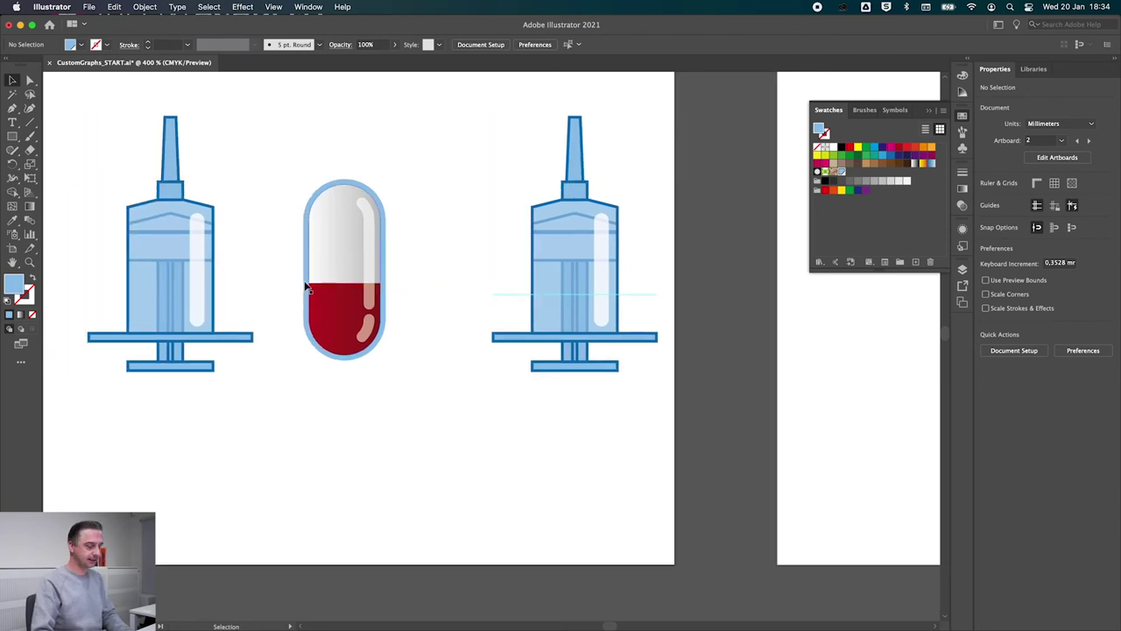
Draw a horizontal line across the capsule above its red half, then select both
key(p)
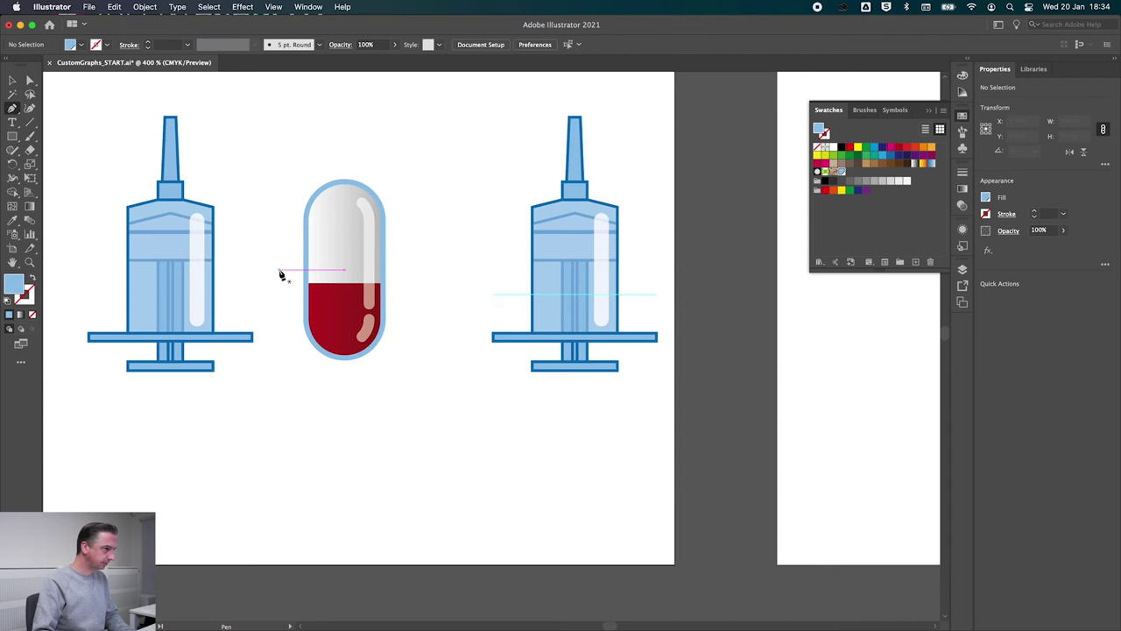
click(280, 270)
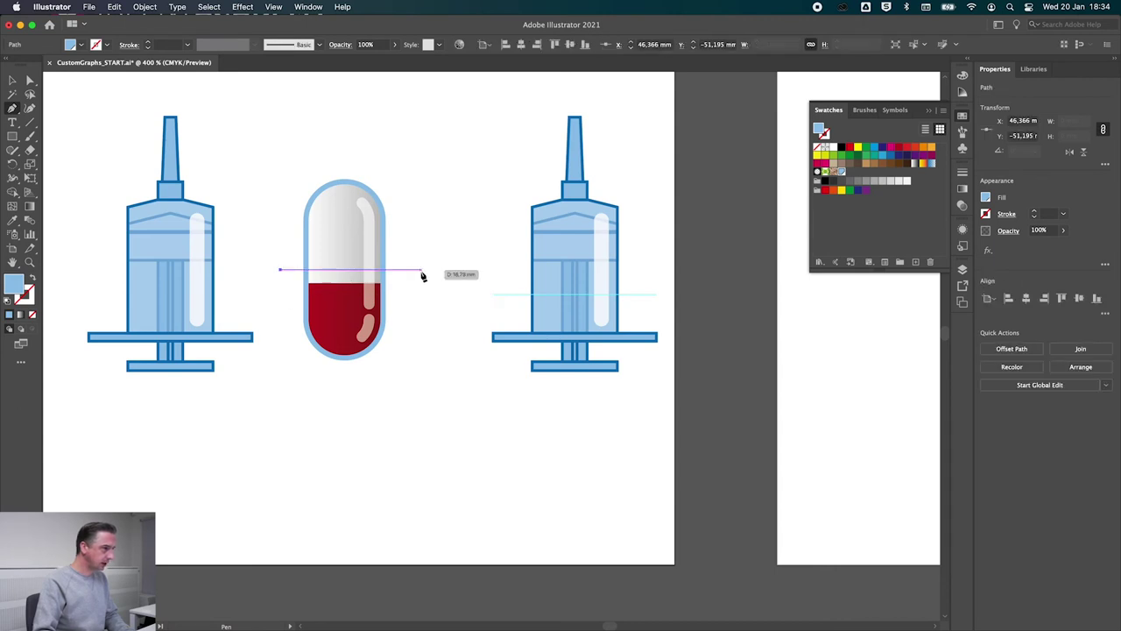
click(415, 271)
key(v)
drag(413, 268, 404, 273)
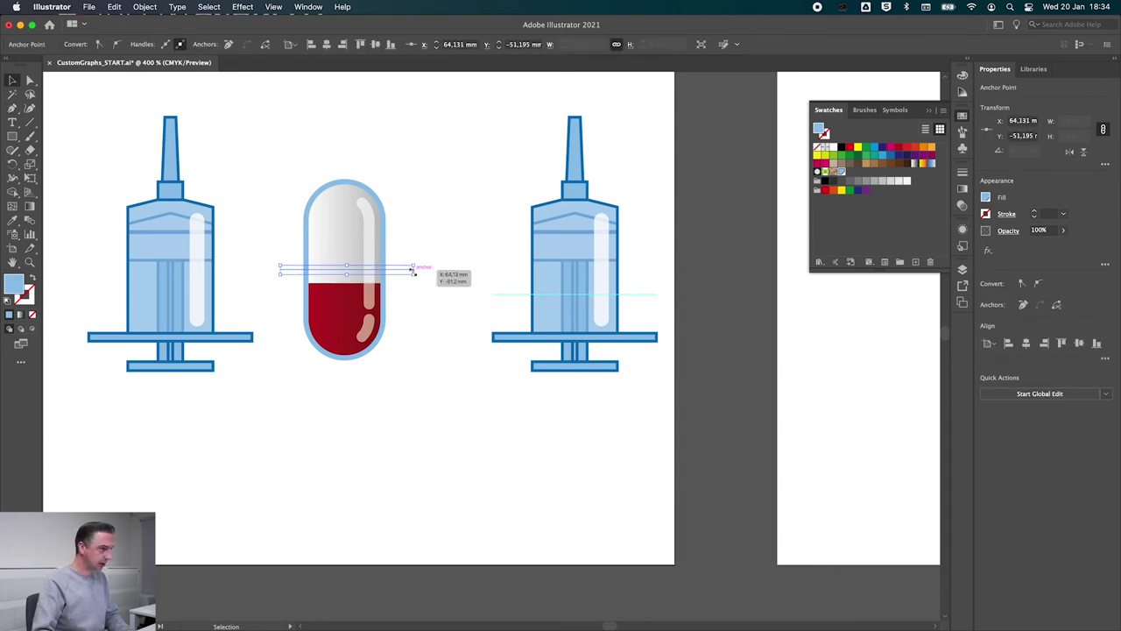
click(400, 263)
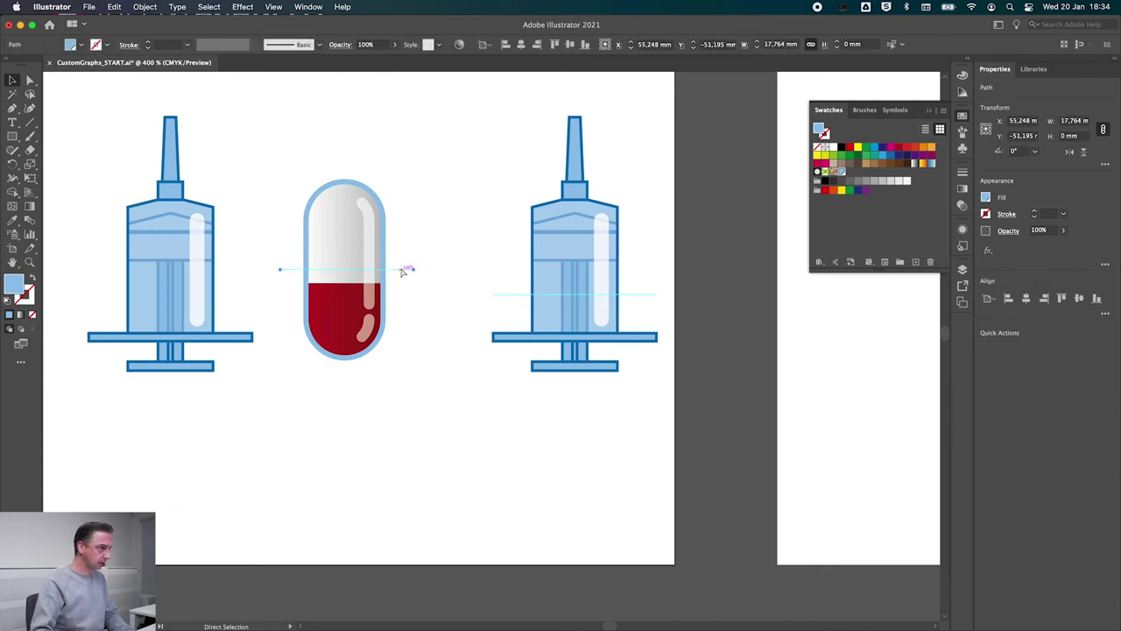
drag(276, 169, 426, 375)
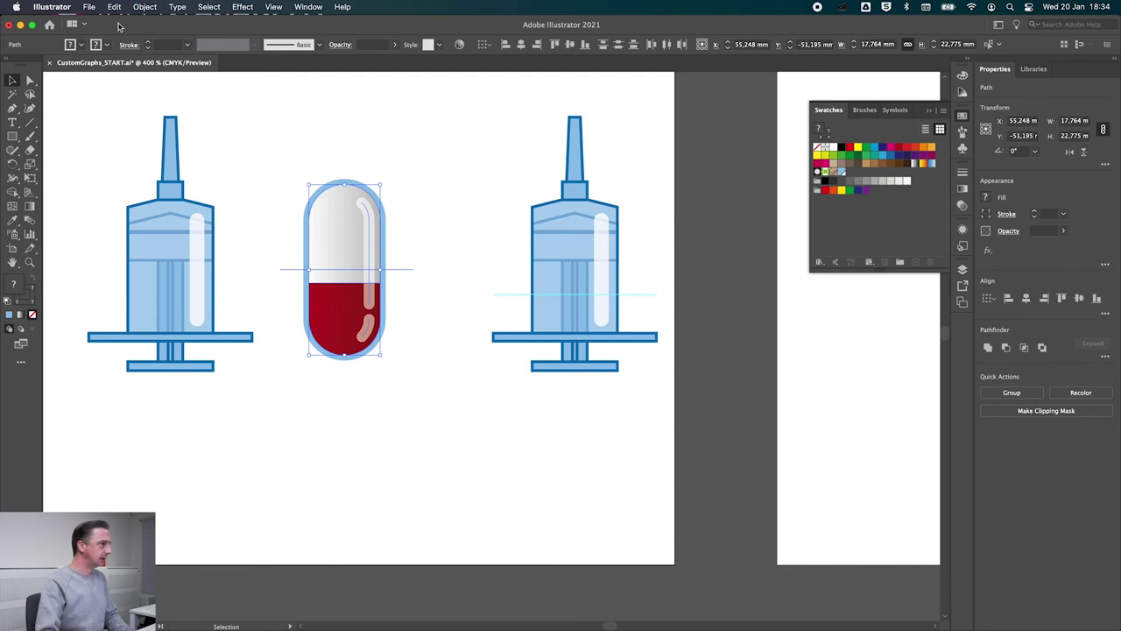
Save the lined capsule as a new graph design named 'Capsule'
click(145, 7)
mouse_move(144, 474)
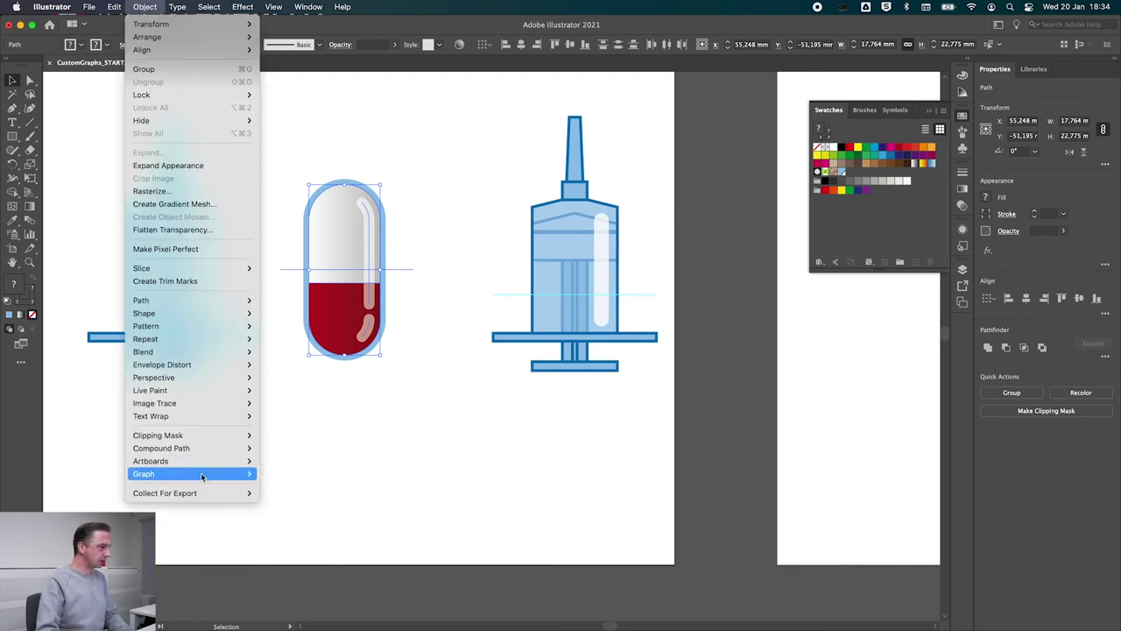
click(289, 504)
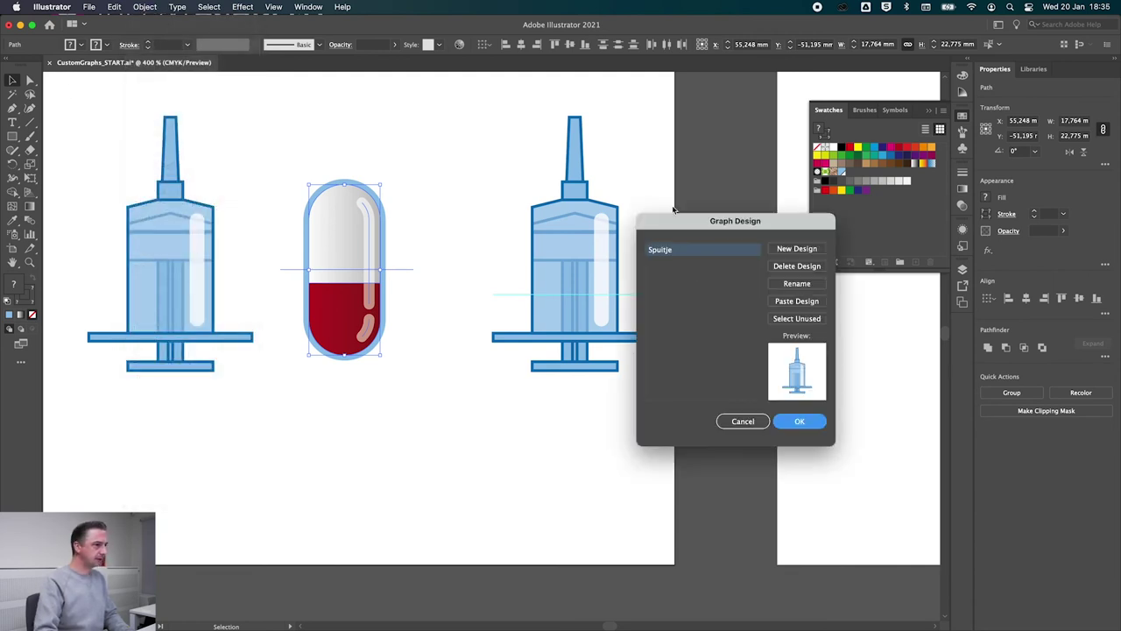
click(799, 249)
click(675, 269)
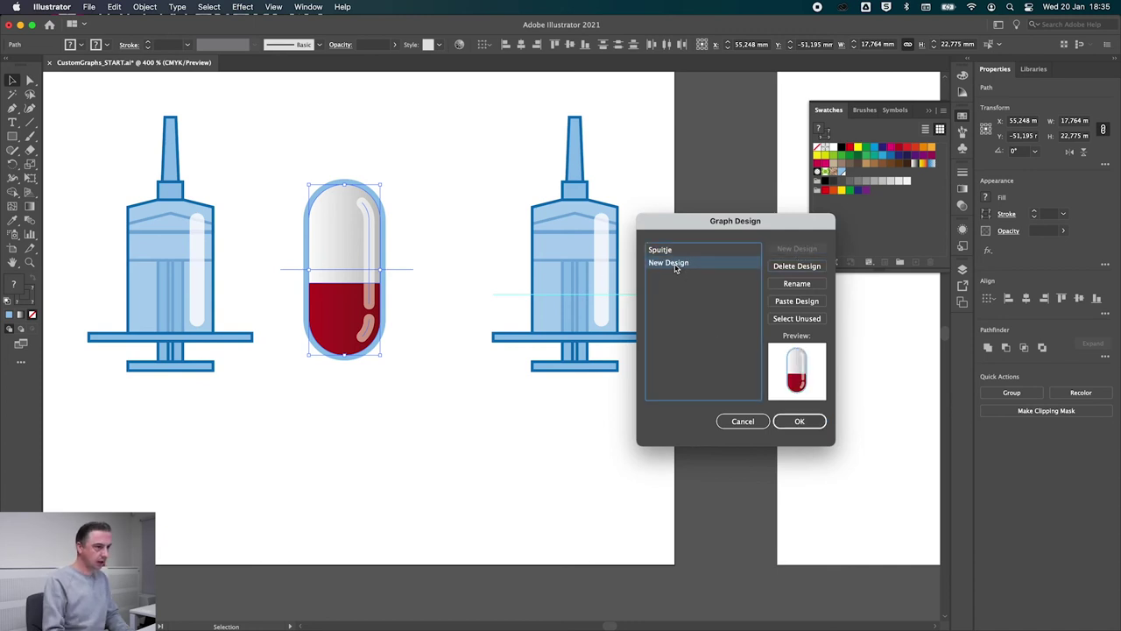
click(807, 286)
text(Capsule)
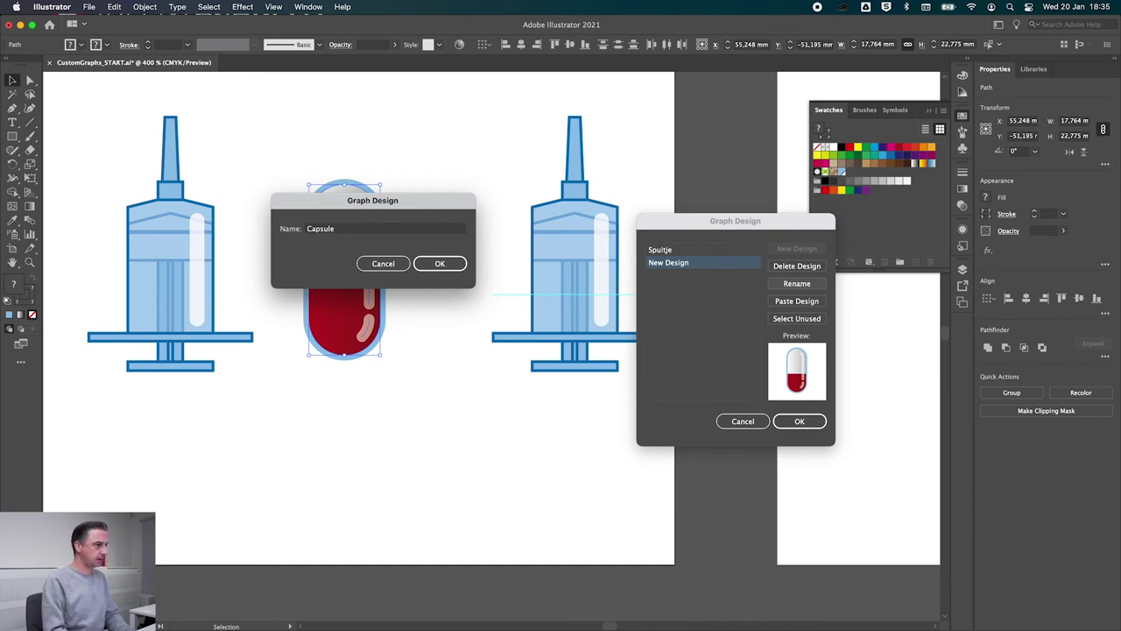
key(Return)
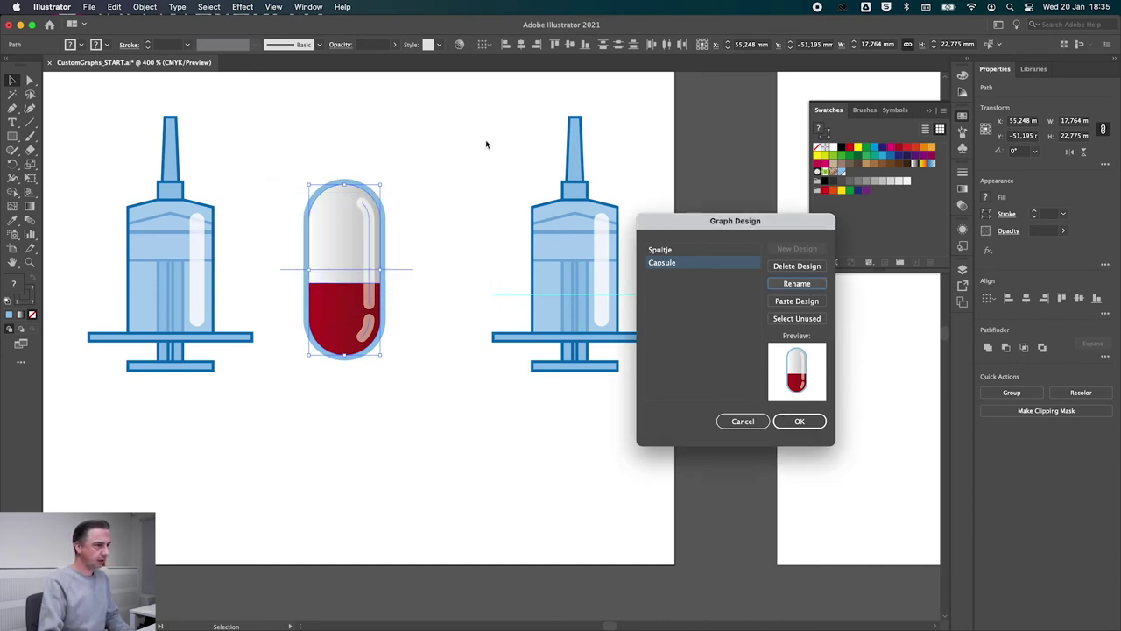
click(800, 424)
Save the right syringe with its line as a new graph design named 'Seringe'
drag(472, 166, 691, 442)
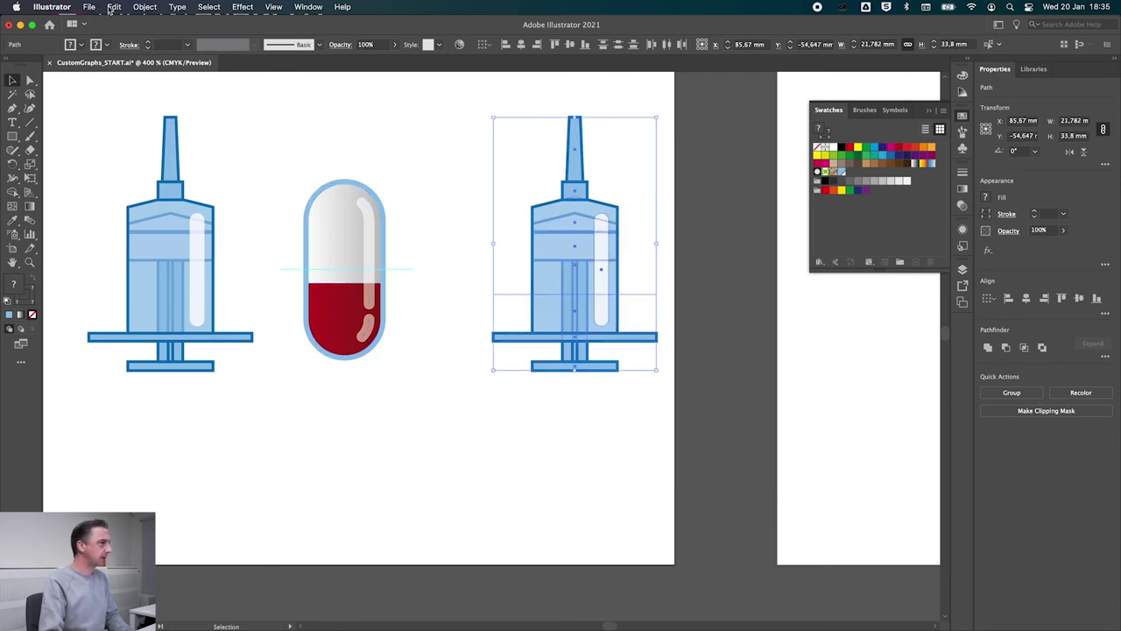
click(133, 11)
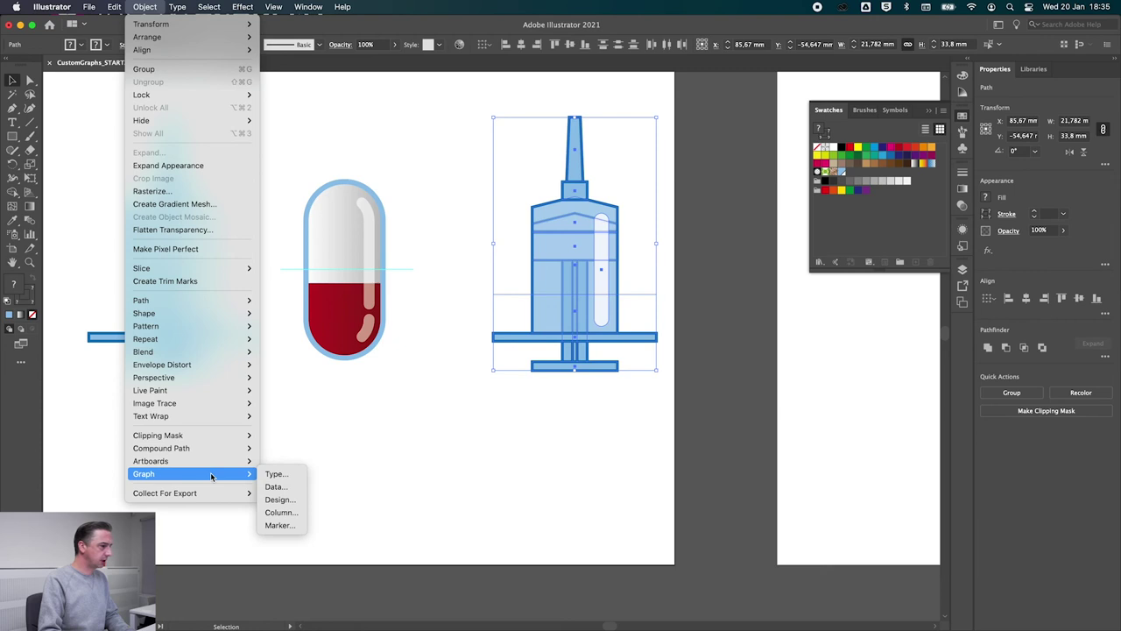
click(286, 500)
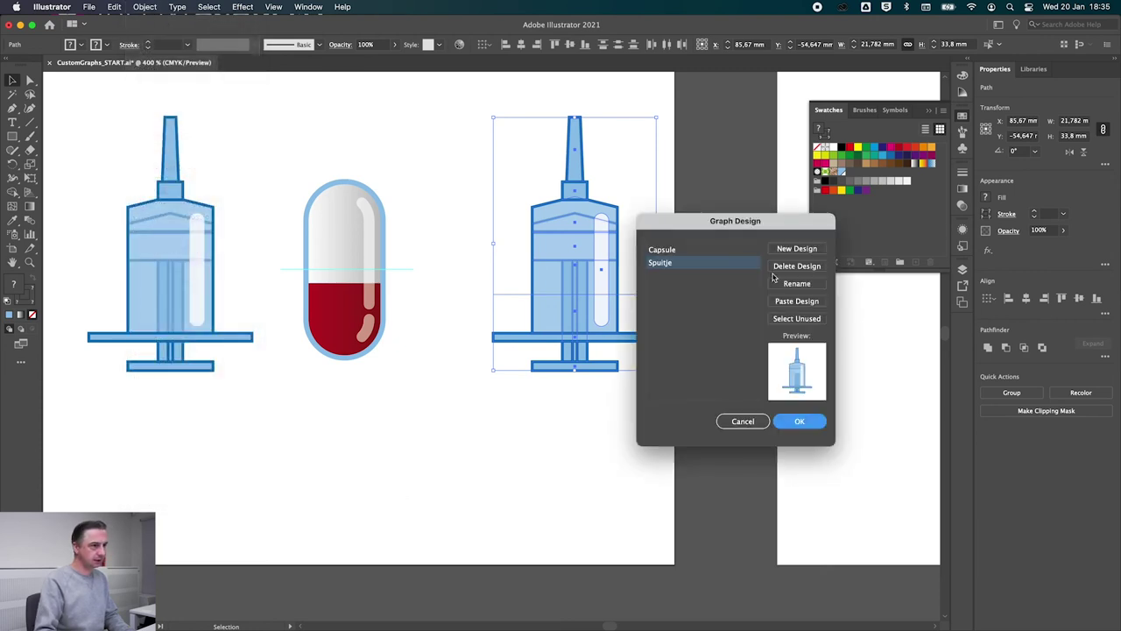
click(797, 248)
click(797, 283)
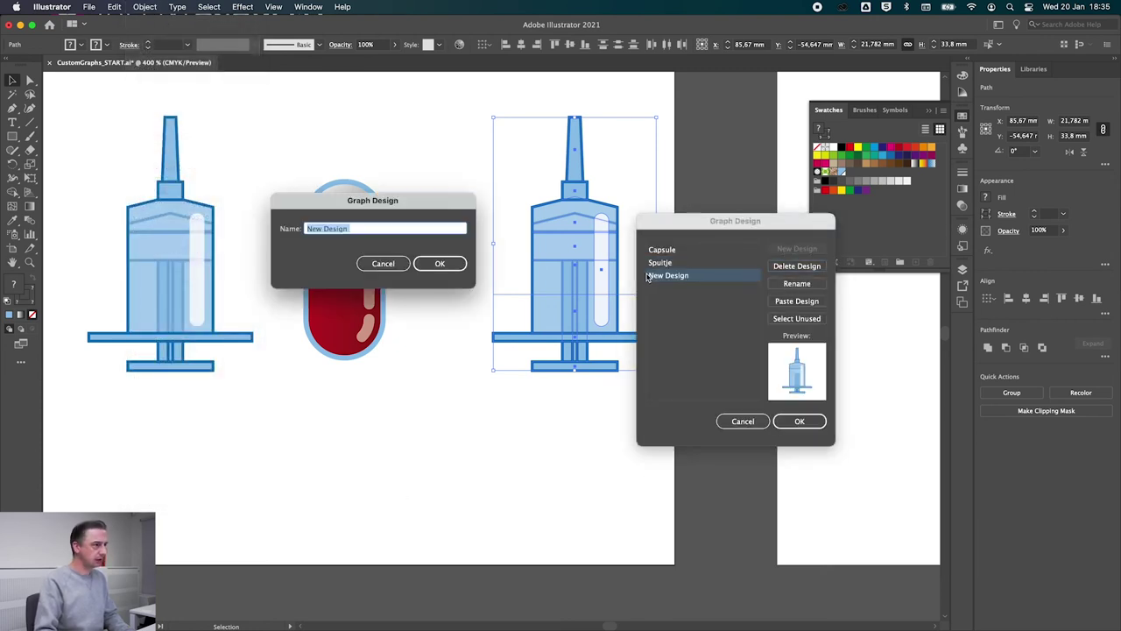
text(Seringe)
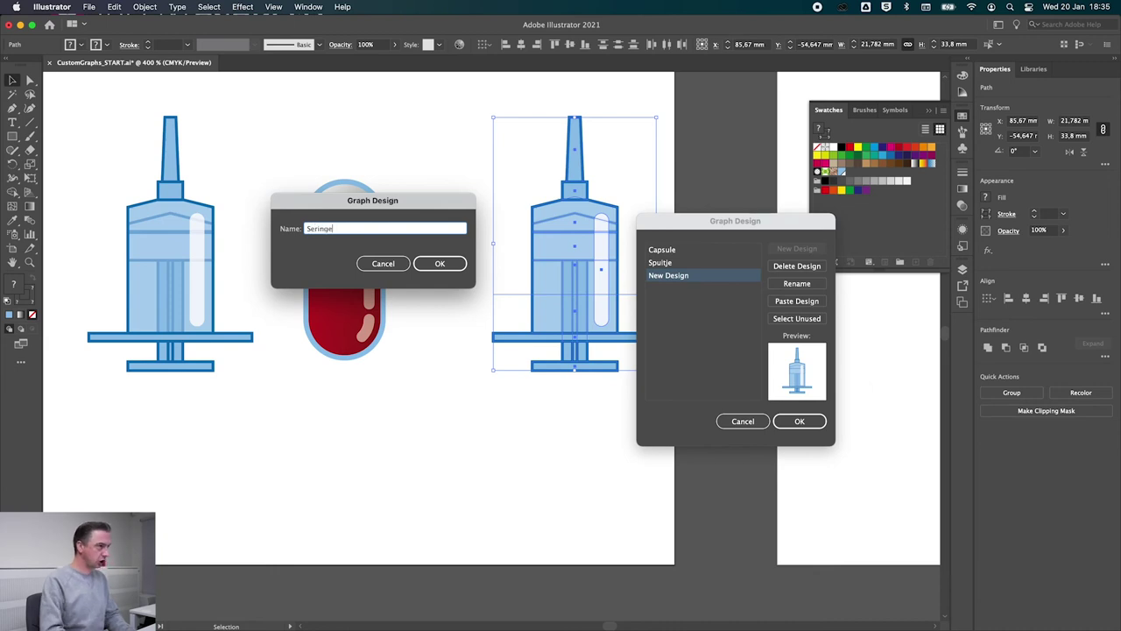
key(Return)
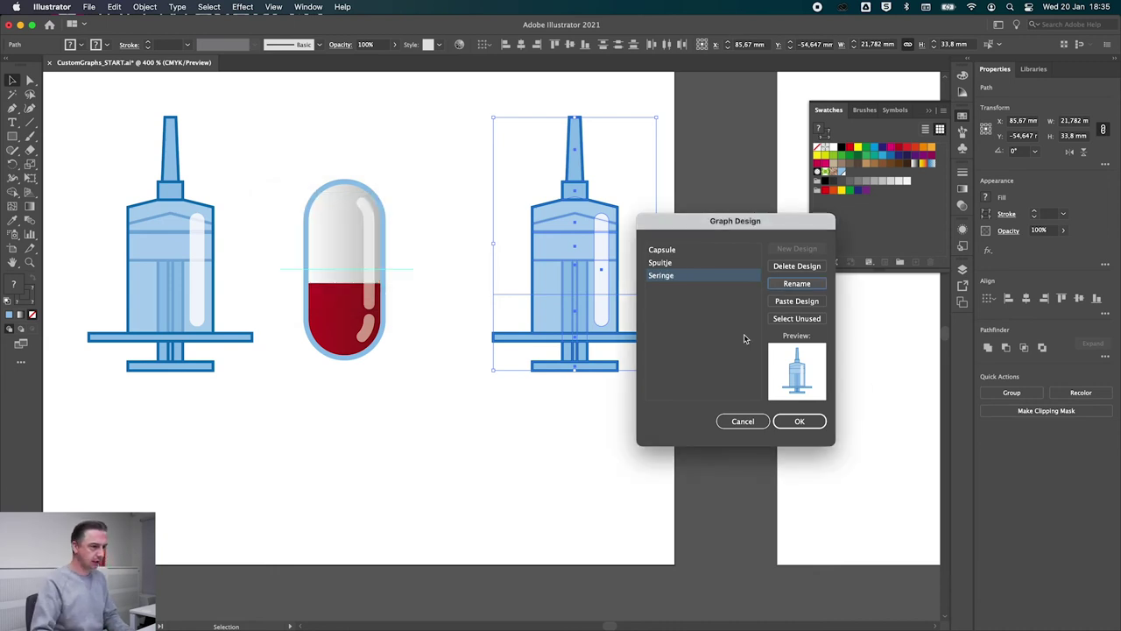
click(799, 421)
click(459, 452)
Zoom out to bring the whole vaccination chart into view and select it
key(z)
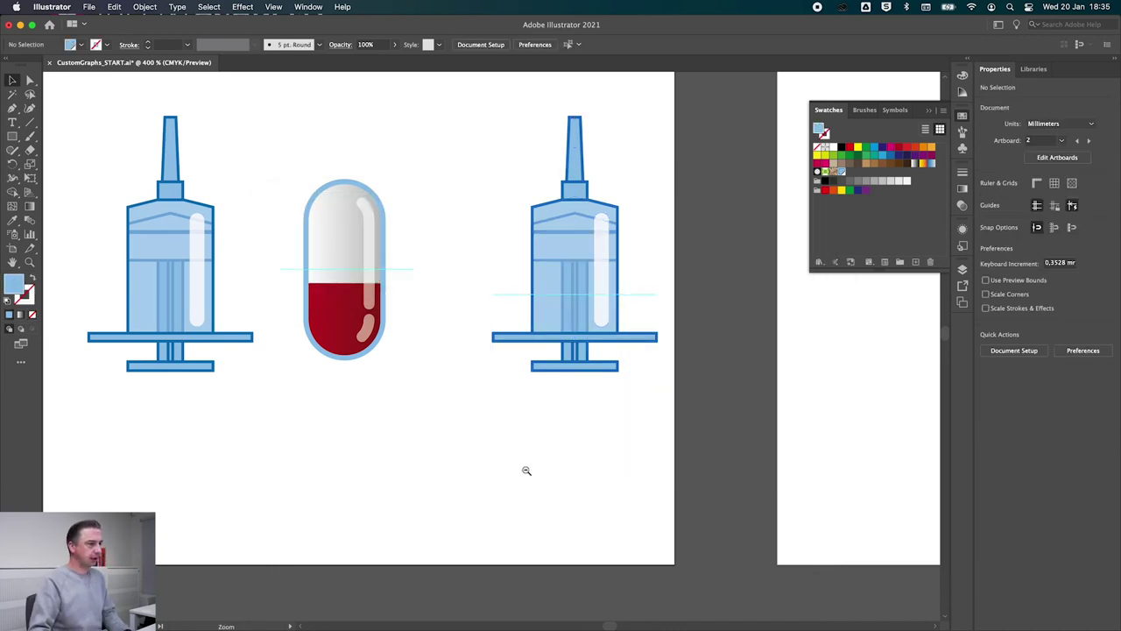
alt+click(524, 470)
alt+click(511, 466)
scroll(570, 482, down, 2)
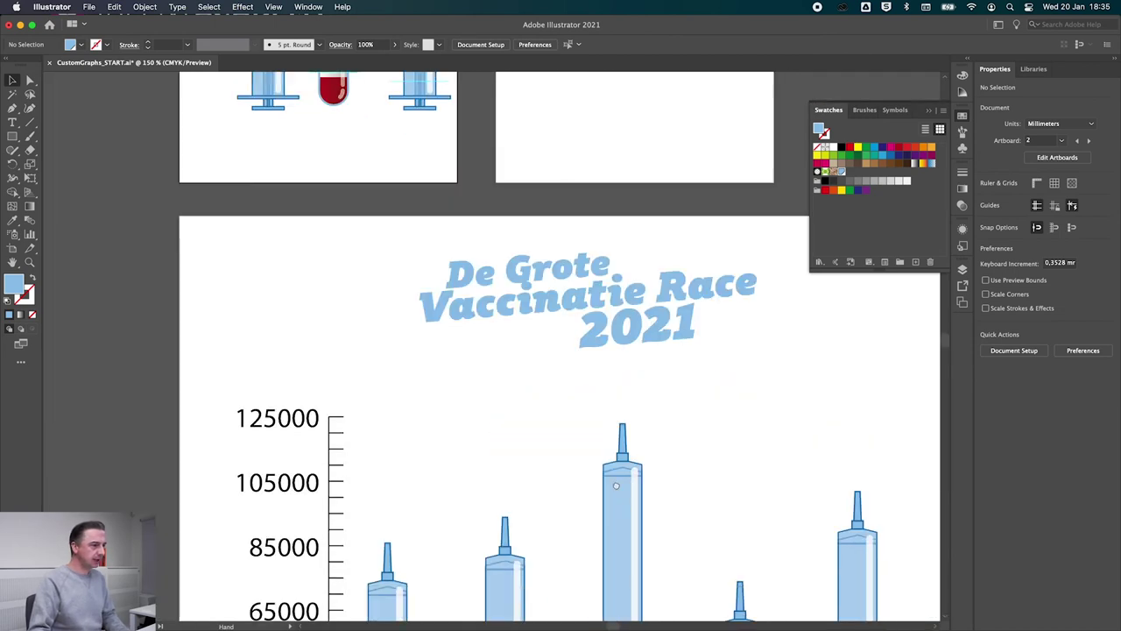
drag(616, 485, 494, 284)
click(486, 368)
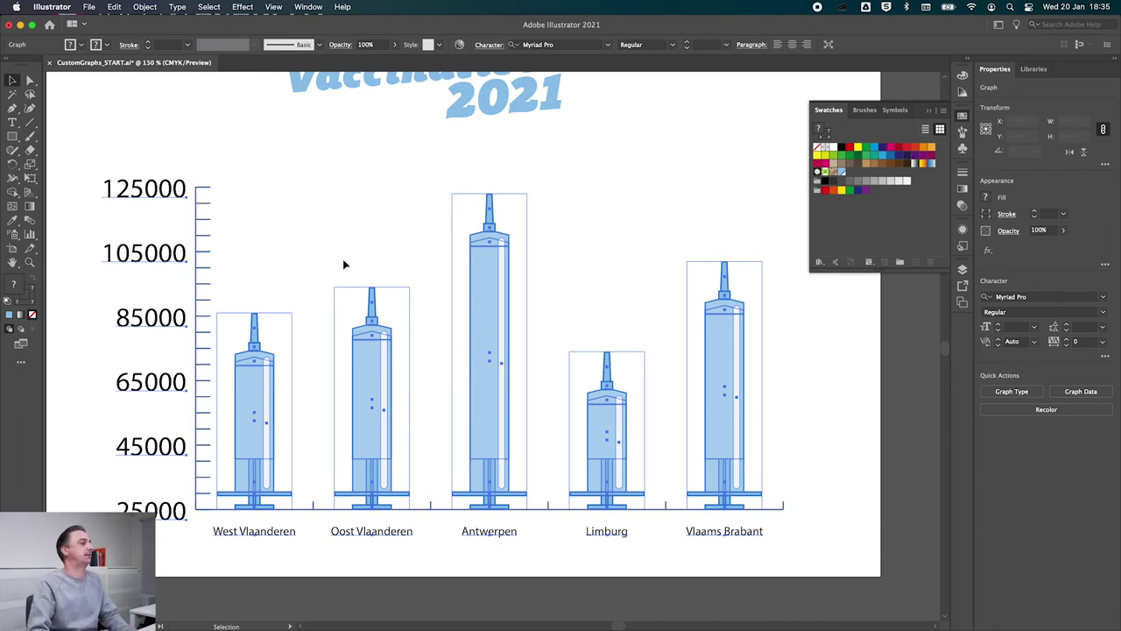
Give the chart's columns the Seringe design with Sliding column type, then deselect to review
click(146, 7)
mouse_move(143, 473)
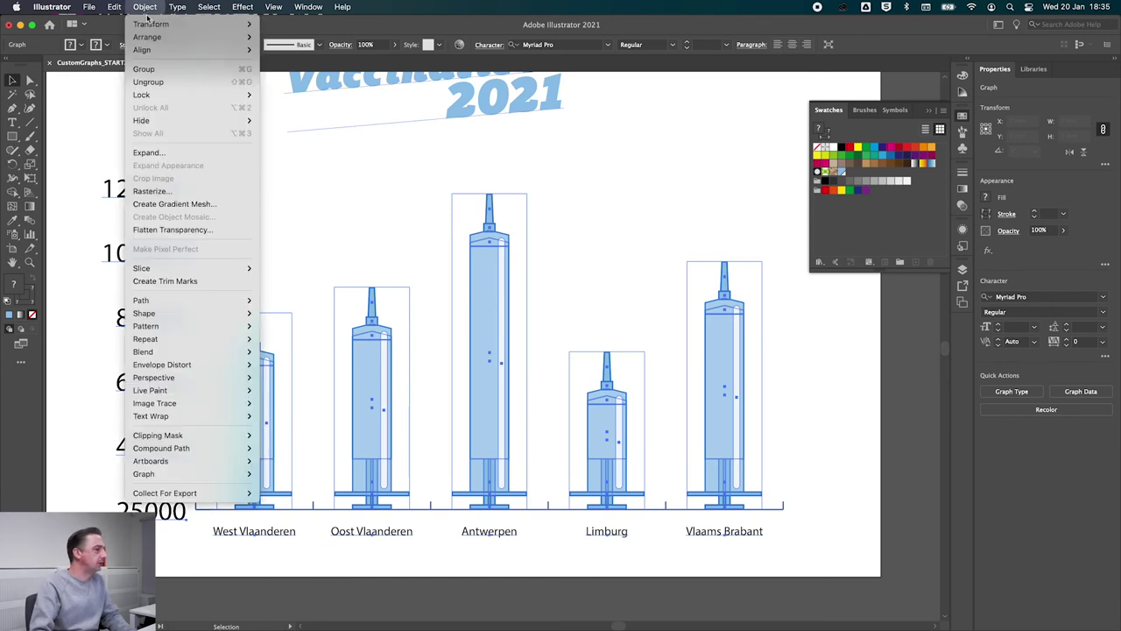
click(284, 512)
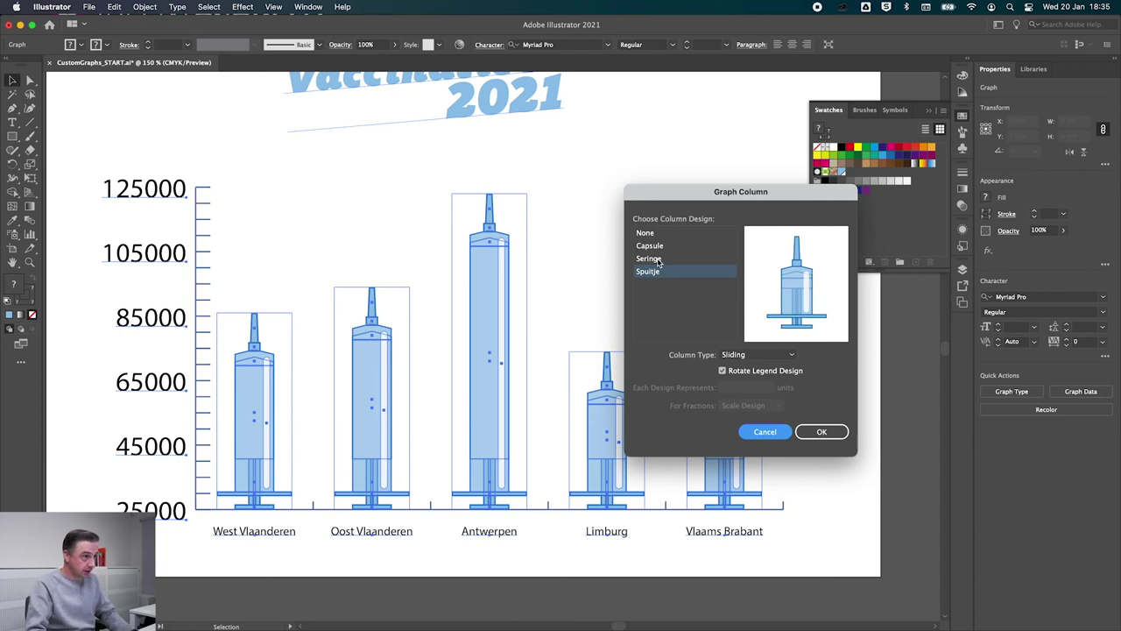
click(662, 260)
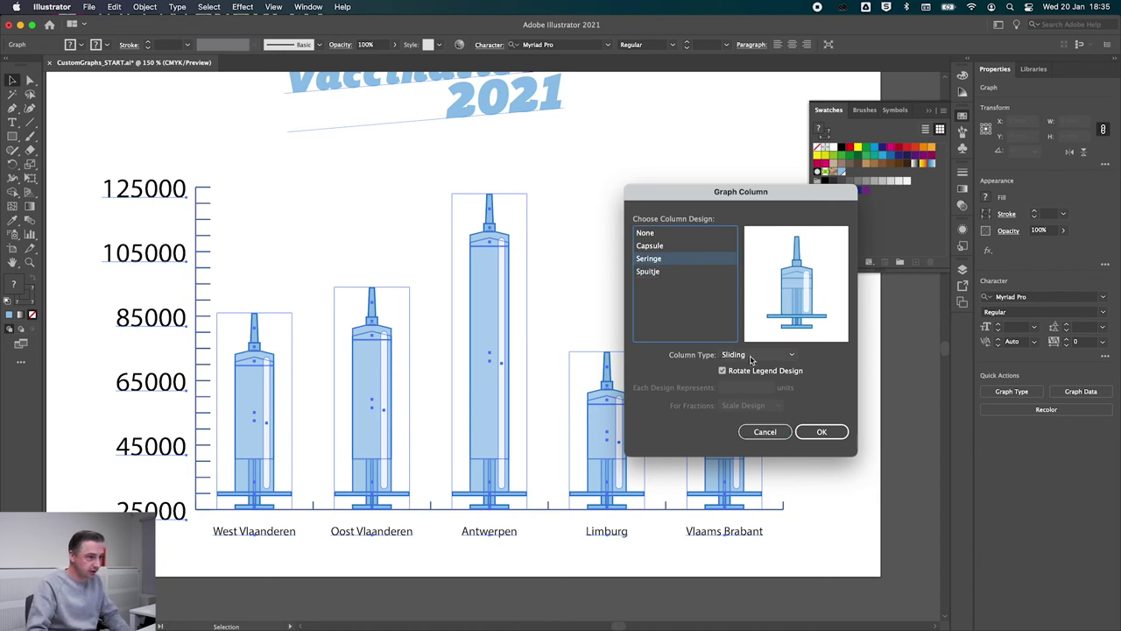
click(833, 438)
click(815, 433)
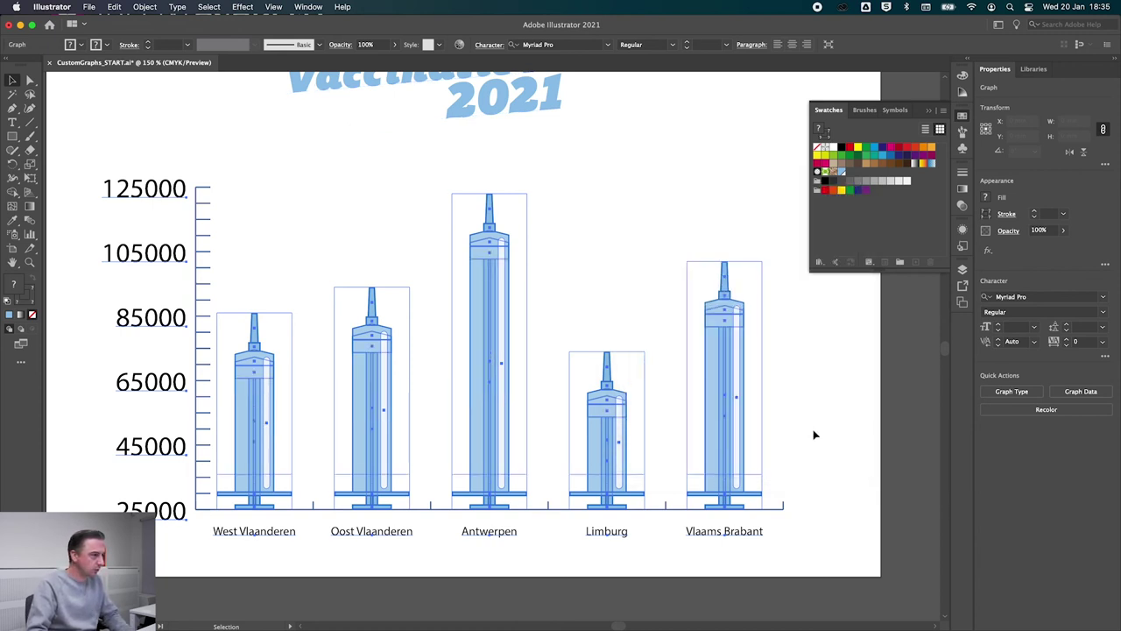
click(563, 248)
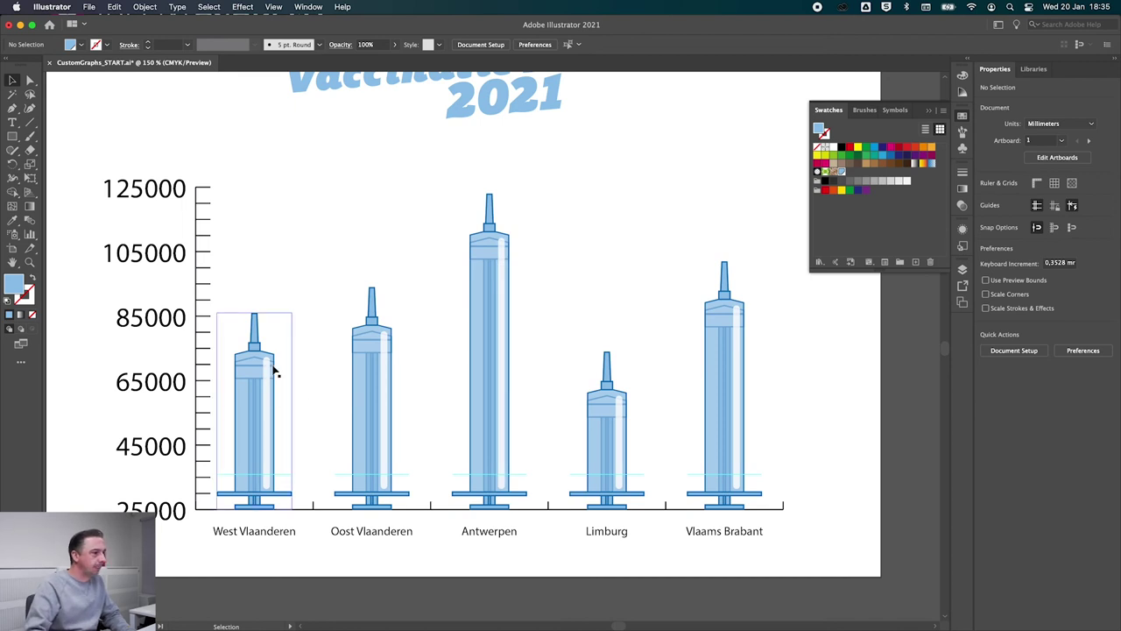
Switch the vaccination chart's column design from Seringe to Capsule and deselect to review
click(380, 405)
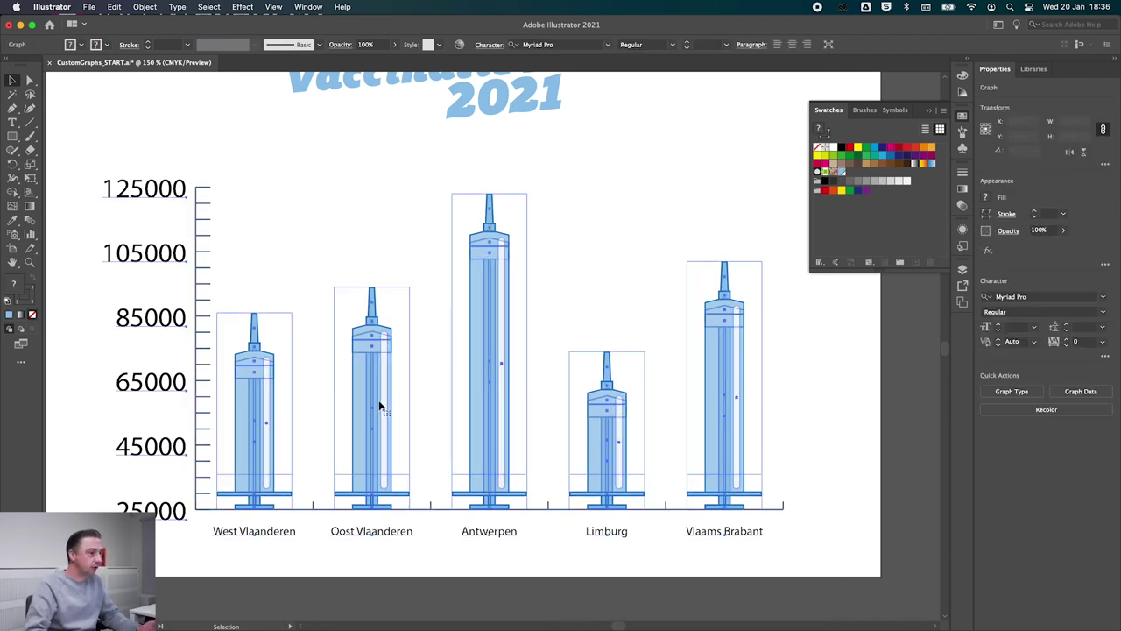
click(147, 8)
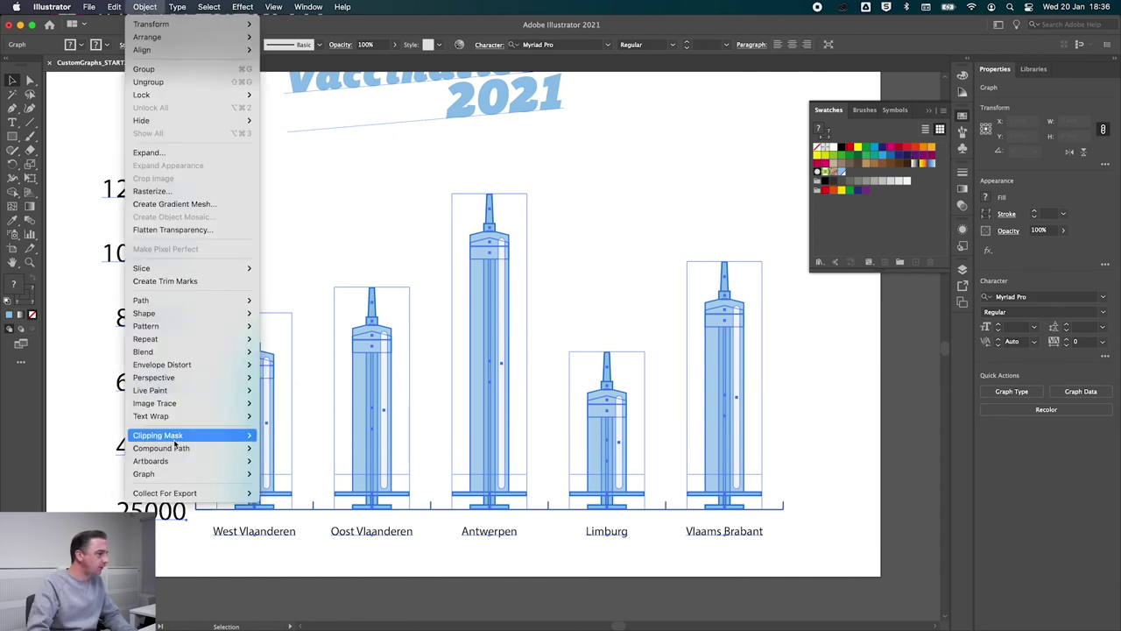
mouse_move(143, 473)
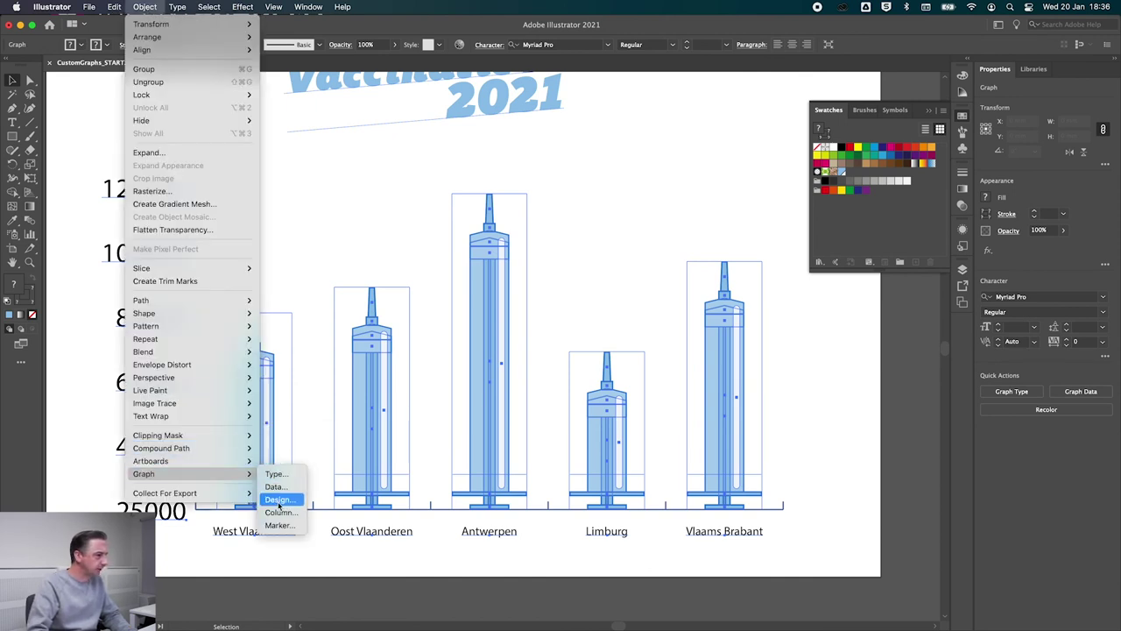
click(278, 499)
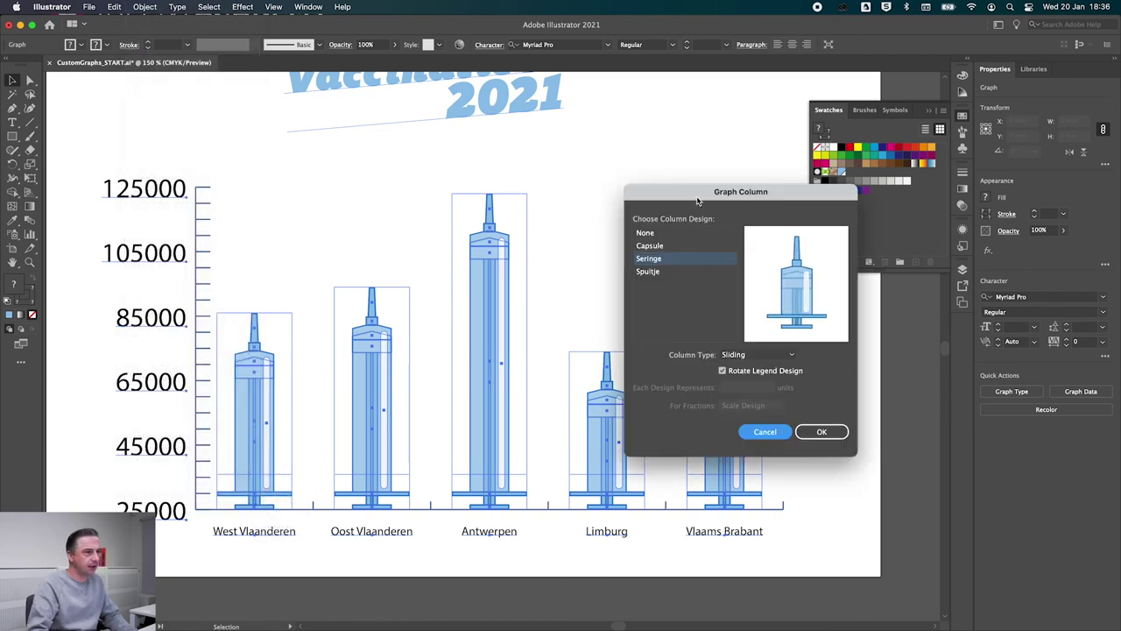
click(648, 246)
click(819, 434)
click(801, 379)
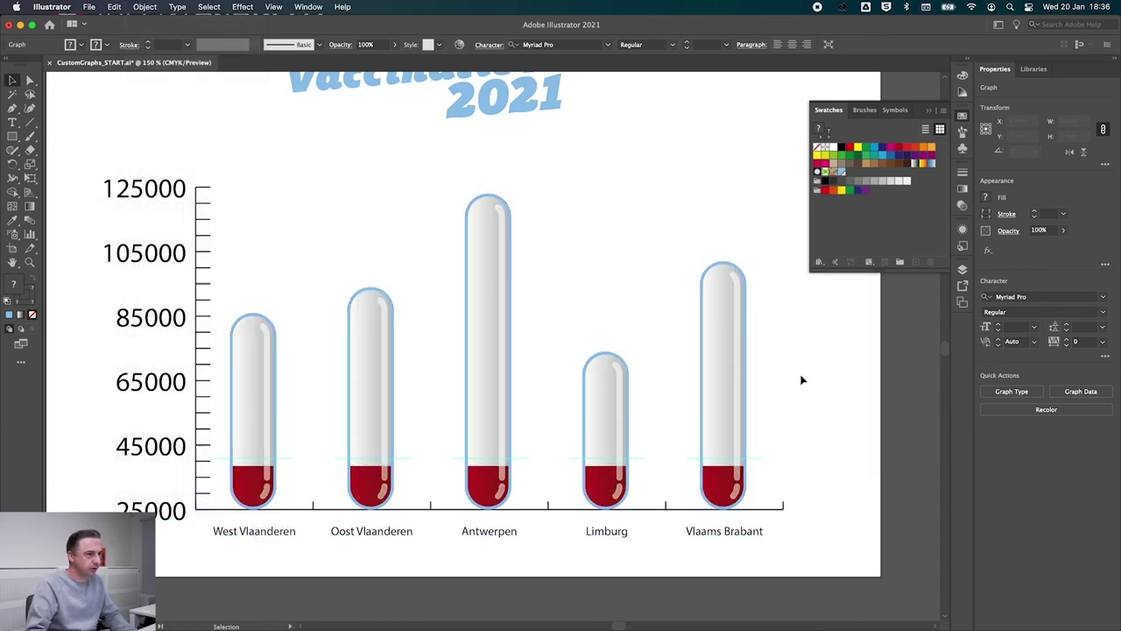